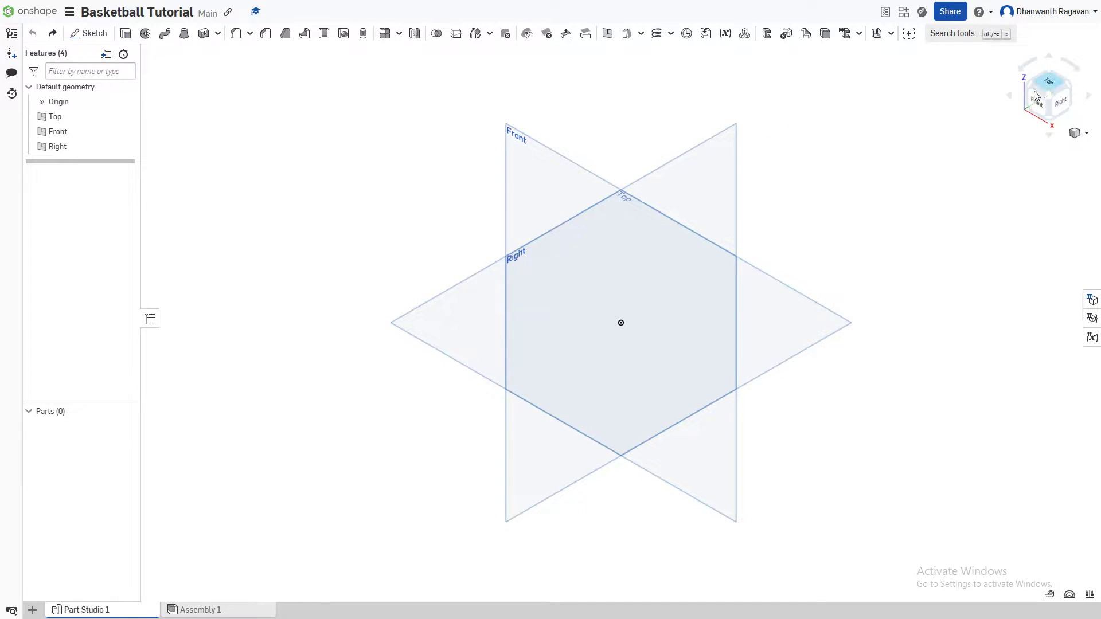
- Orient the view normal to the Front plane and start a new sketch on that plane
{"action": "right_click", "coordinate": [71, 135]}
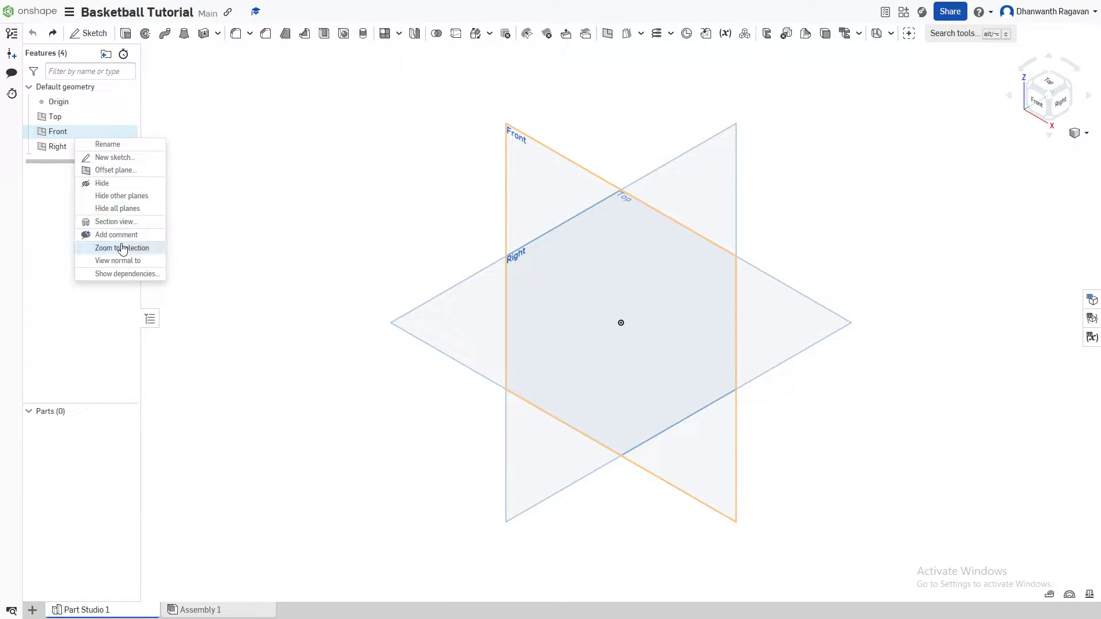
{"action": "left_click", "coordinate": [122, 262]}
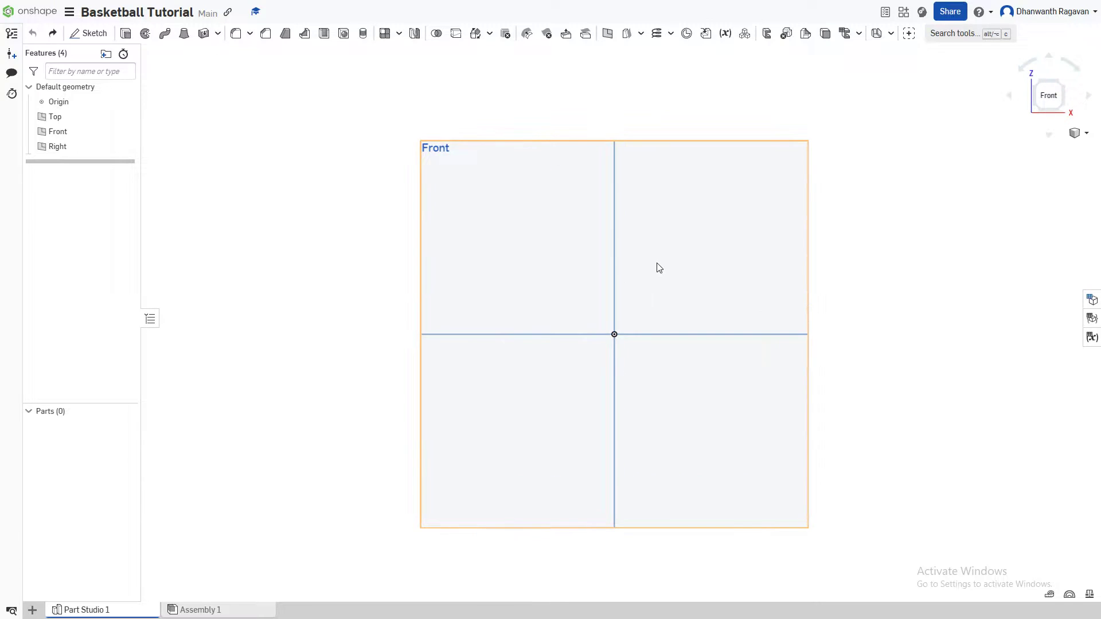
{"action": "left_click", "coordinate": [90, 34]}
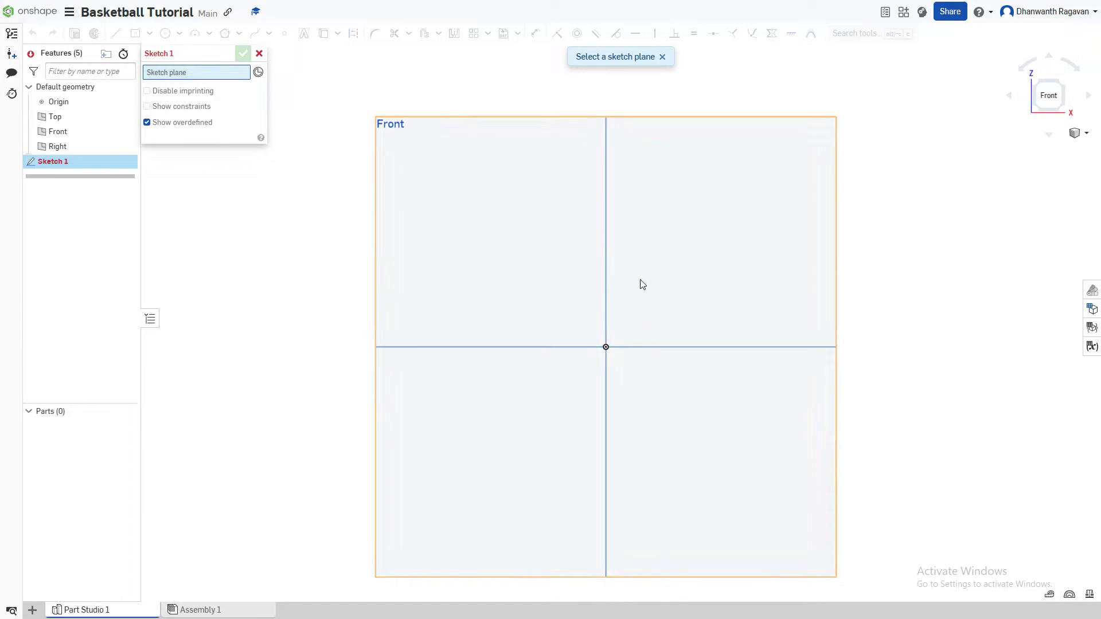
{"action": "left_click", "coordinate": [556, 308]}
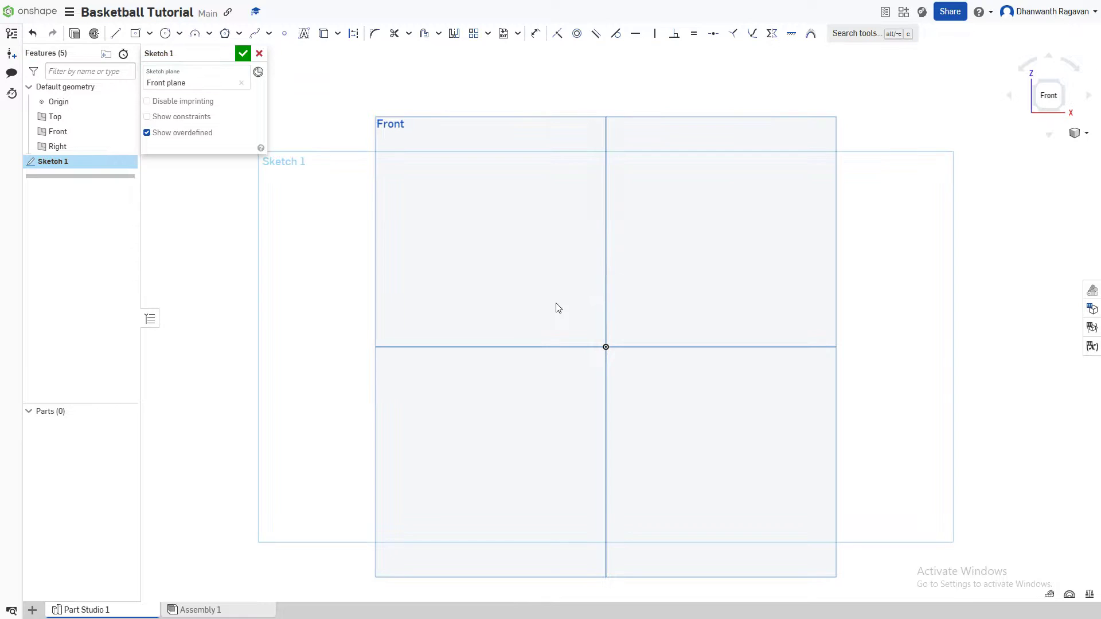
- Sketch a circle centred on the origin with a diameter of 2 in
{"action": "left_click", "coordinate": [165, 33]}
{"action": "left_click", "coordinate": [606, 347]}
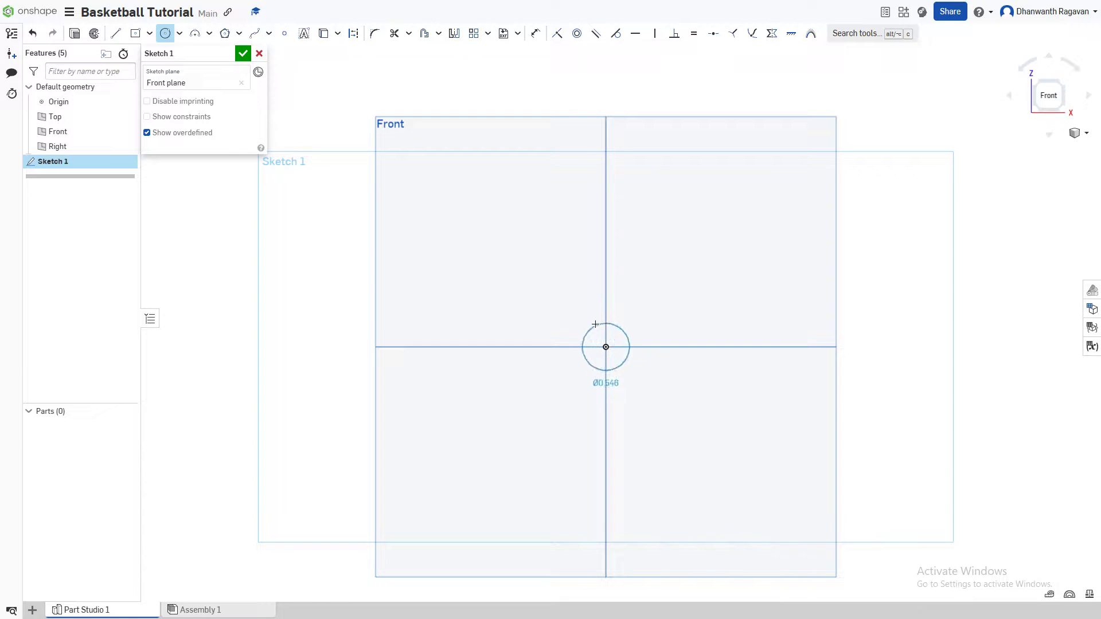
{"action": "left_click", "coordinate": [565, 274]}
{"action": "type", "text": "2"}
{"action": "key", "text": "Return"}
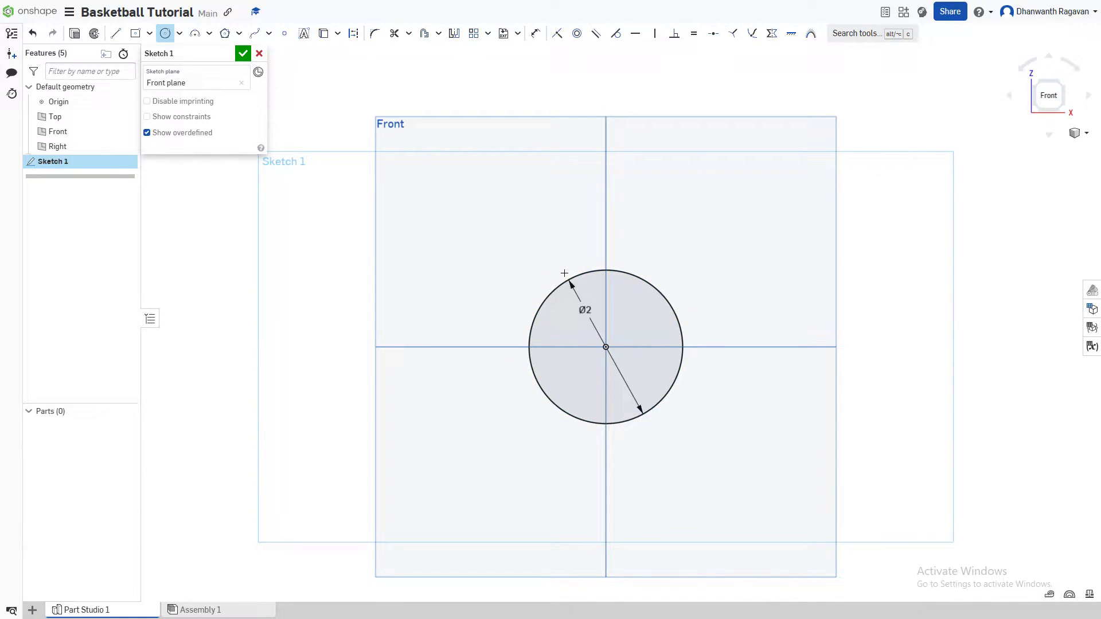
- Draw a vertical line through the origin from the circle's uppermost point to its lowest point
{"action": "left_click", "coordinate": [114, 35]}
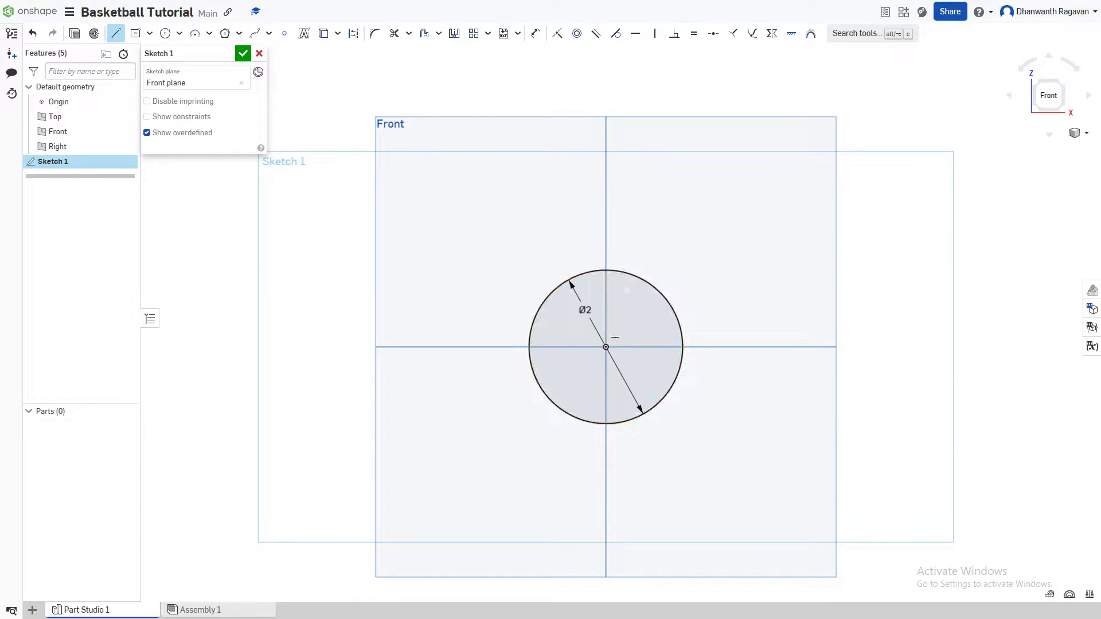
{"action": "left_click", "coordinate": [606, 271]}
{"action": "left_click", "coordinate": [606, 425]}
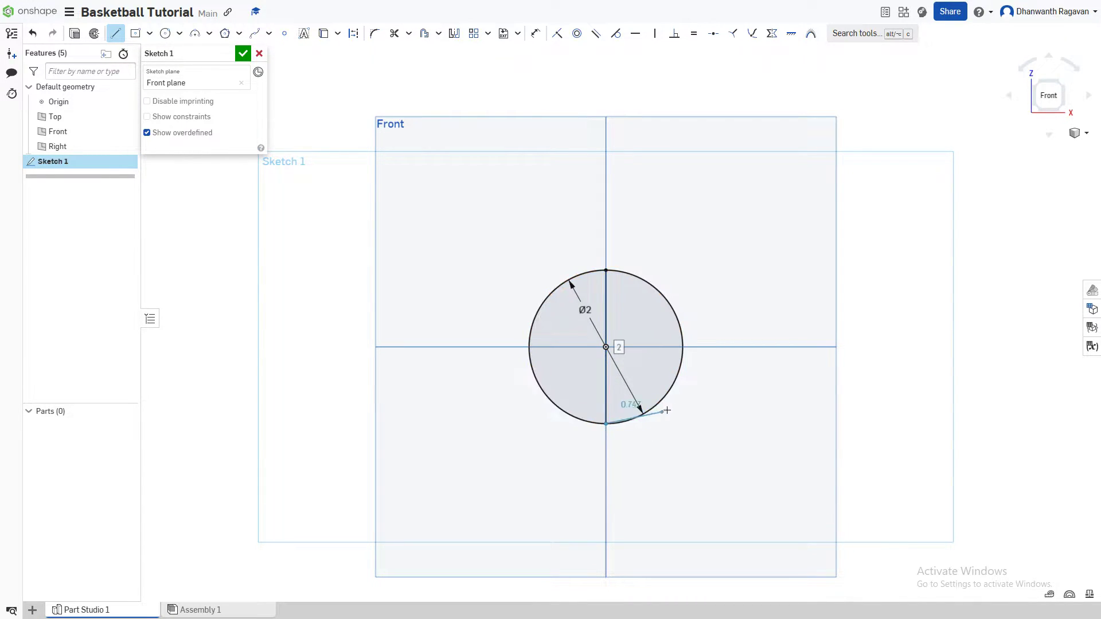
{"action": "right_click", "coordinate": [757, 246]}
{"action": "left_click", "coordinate": [776, 254]}
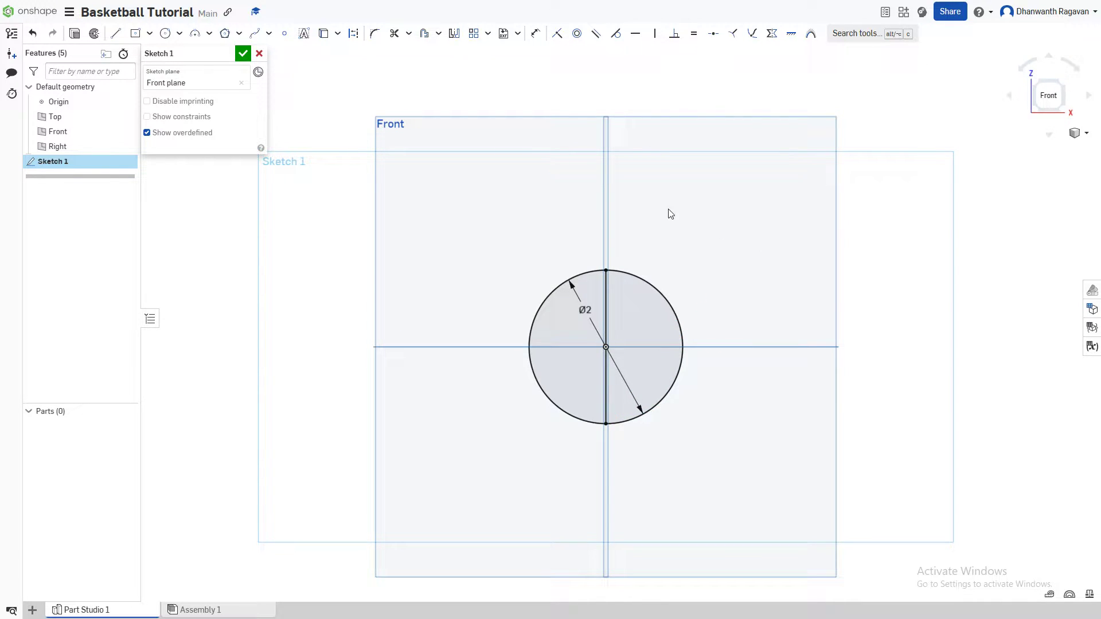
- Trim away the right half of the circle to leave a closed semicircle, and finish the sketch
{"action": "left_click", "coordinate": [395, 34]}
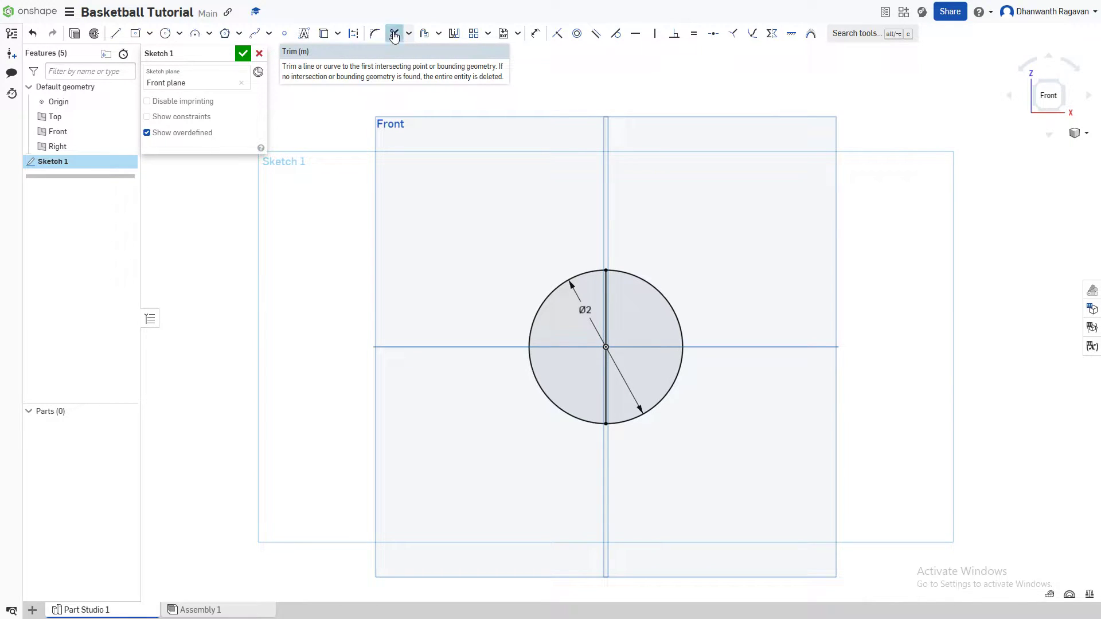
{"action": "left_click", "coordinate": [674, 310]}
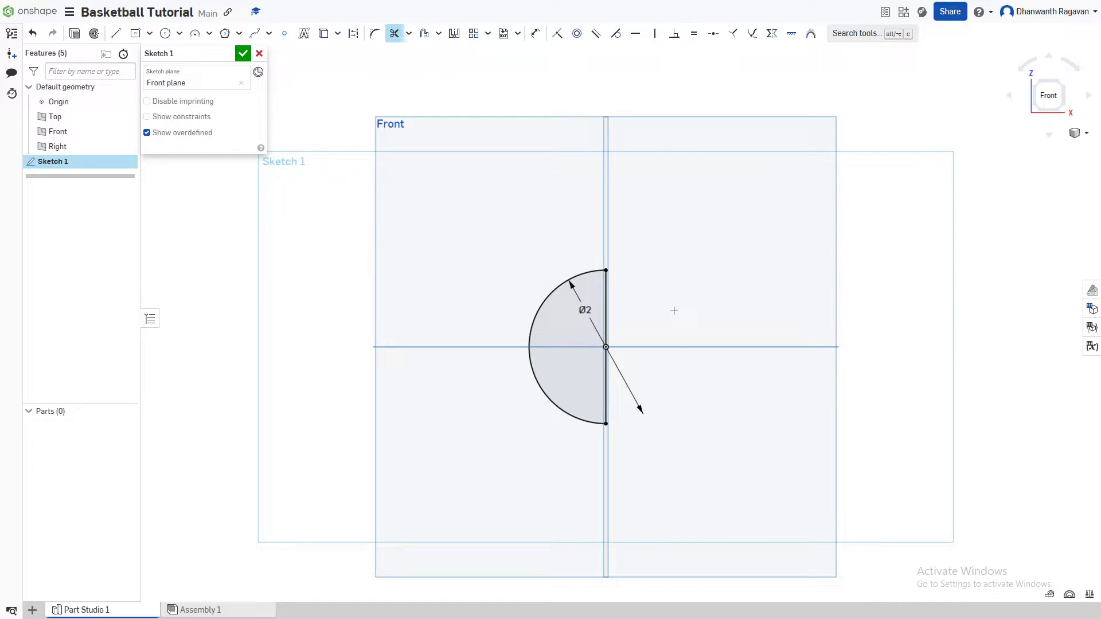
{"action": "left_click", "coordinate": [241, 54]}
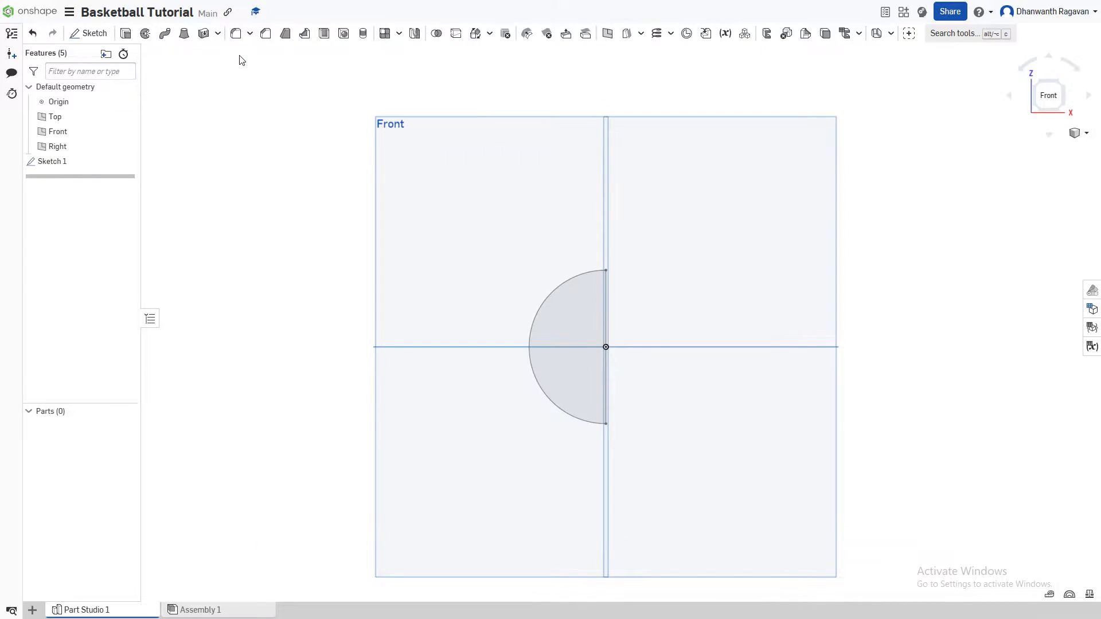
- Revolve the semicircle region fully around its straight vertical edge as a new solid sphere
{"action": "left_click", "coordinate": [145, 34]}
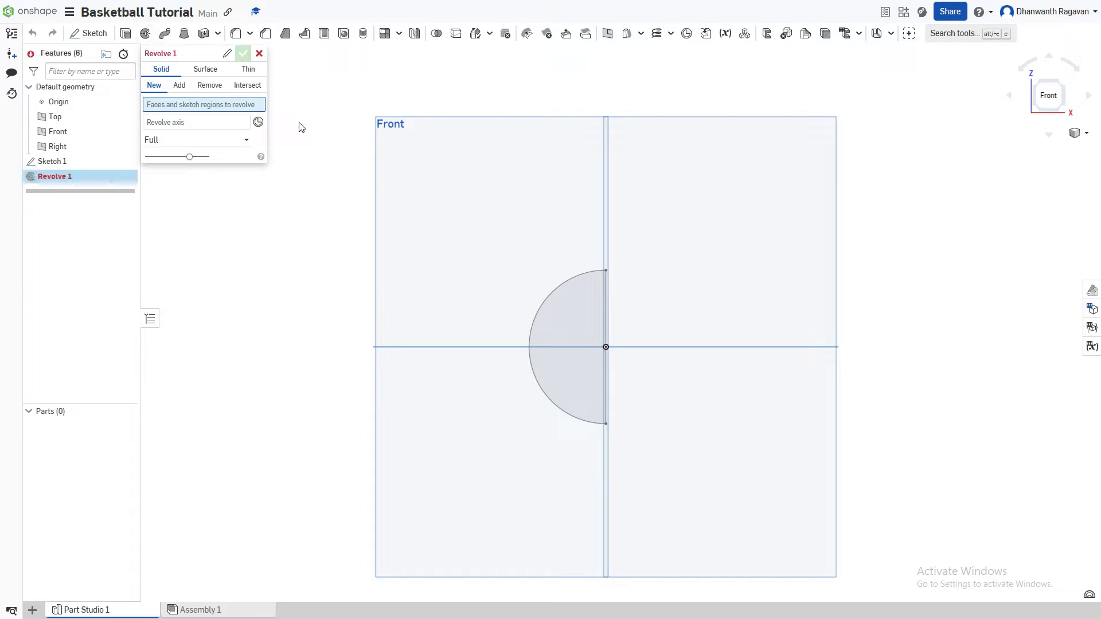
{"action": "left_click", "coordinate": [562, 327]}
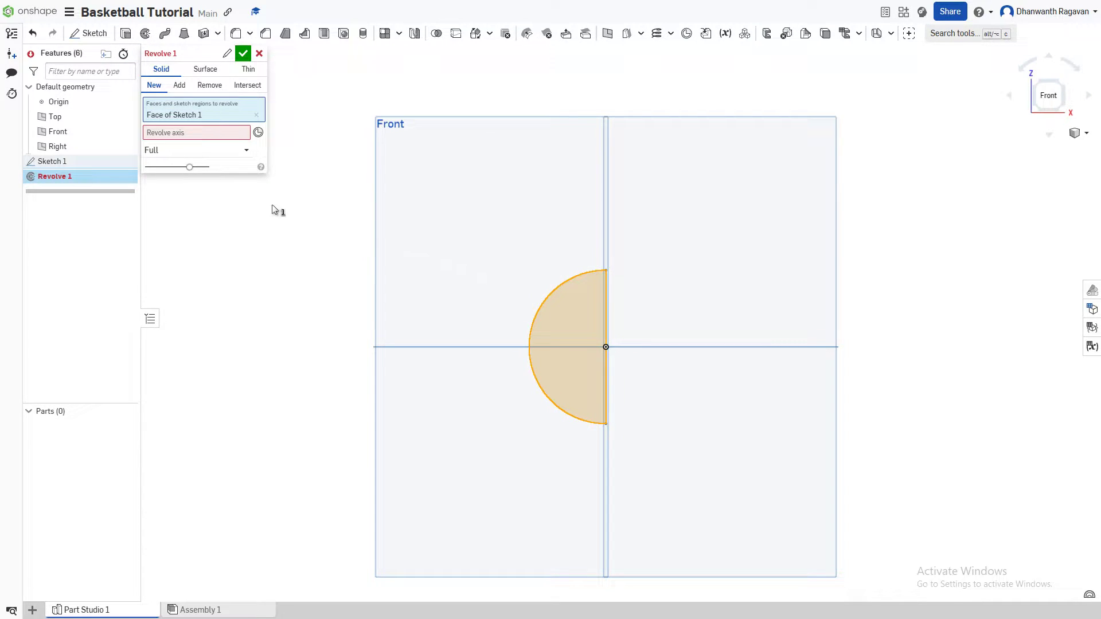
{"action": "left_click", "coordinate": [196, 134]}
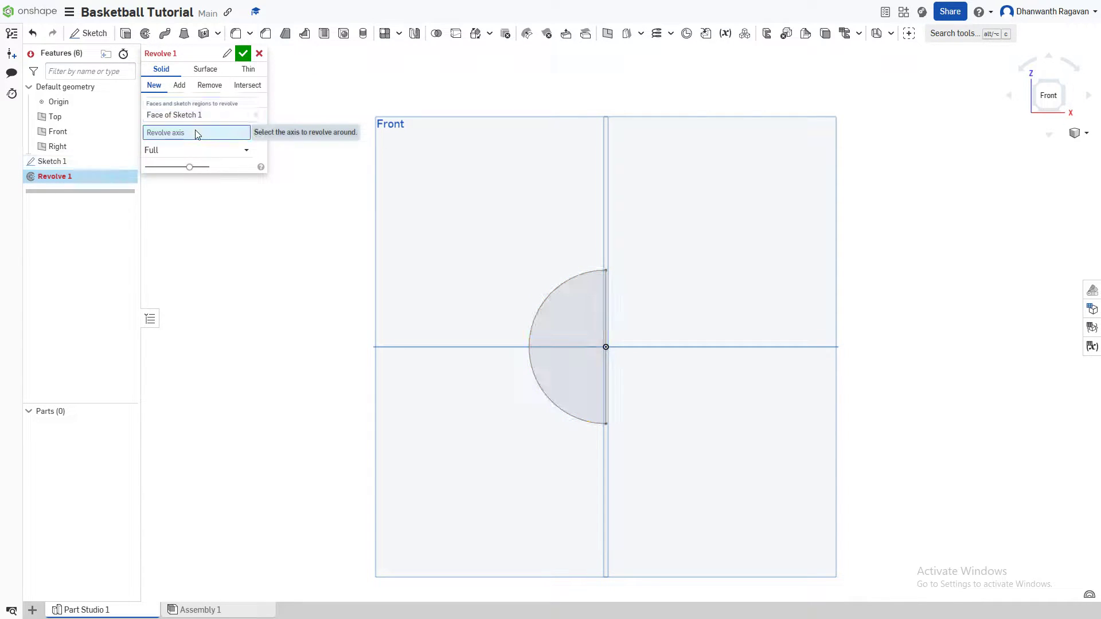
{"action": "left_click", "coordinate": [607, 319]}
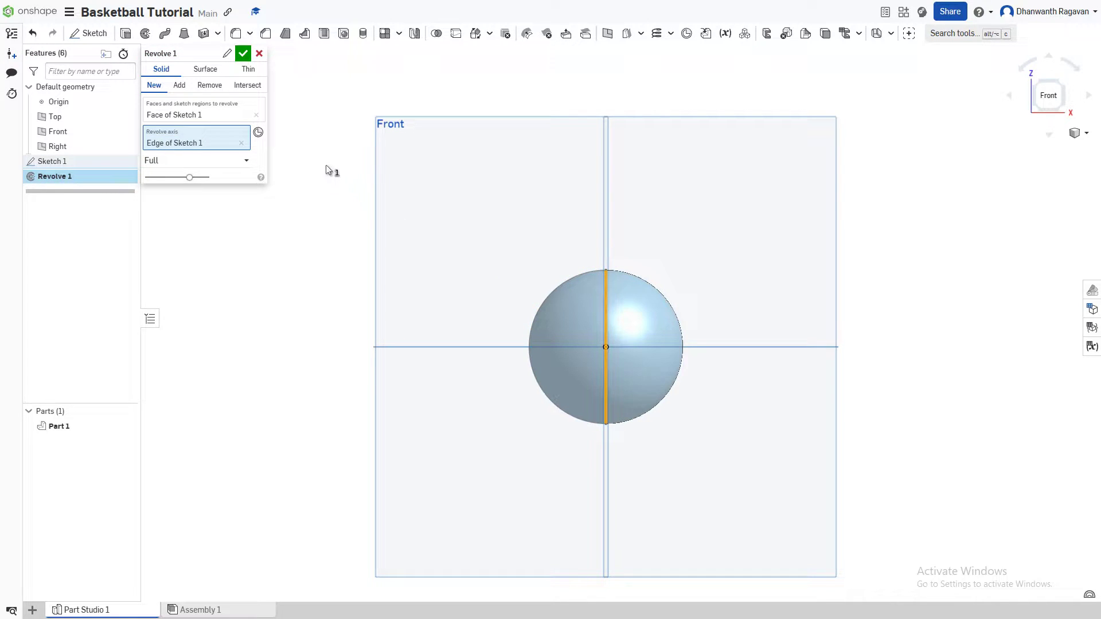
{"action": "left_click", "coordinate": [244, 53]}
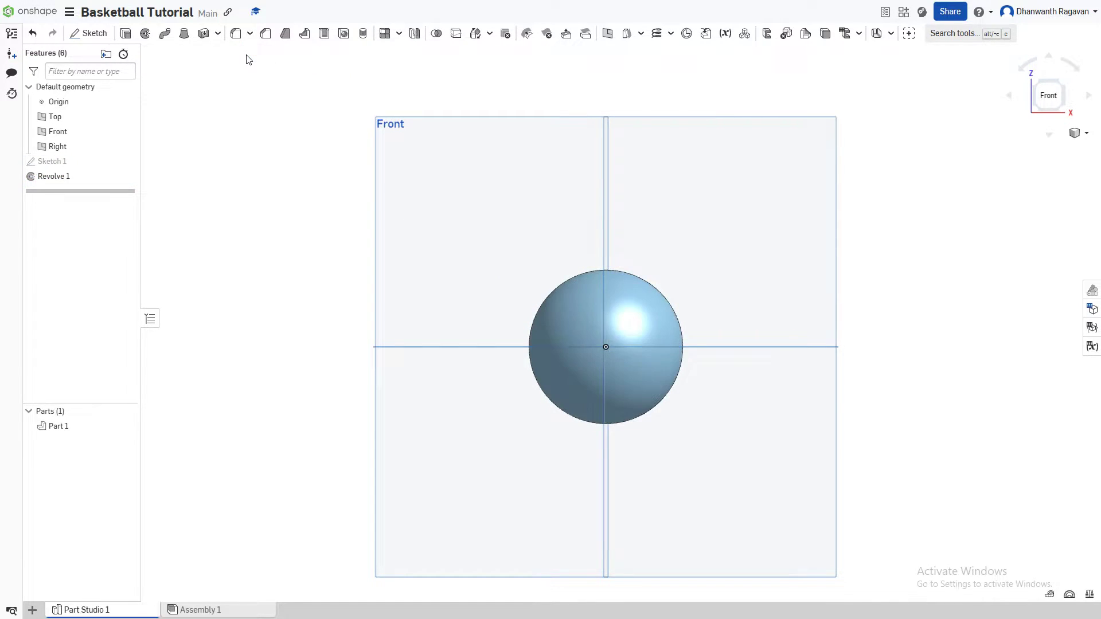
- Return to the Front view and hide the sphere part
{"action": "mouse_move", "coordinate": [678, 376]}
{"action": "right_mouse_down"}
{"action": "mouse_move", "coordinate": [696, 373]}
{"action": "mouse_move", "coordinate": [676, 366]}
{"action": "mouse_move", "coordinate": [679, 377]}
{"action": "right_mouse_up"}
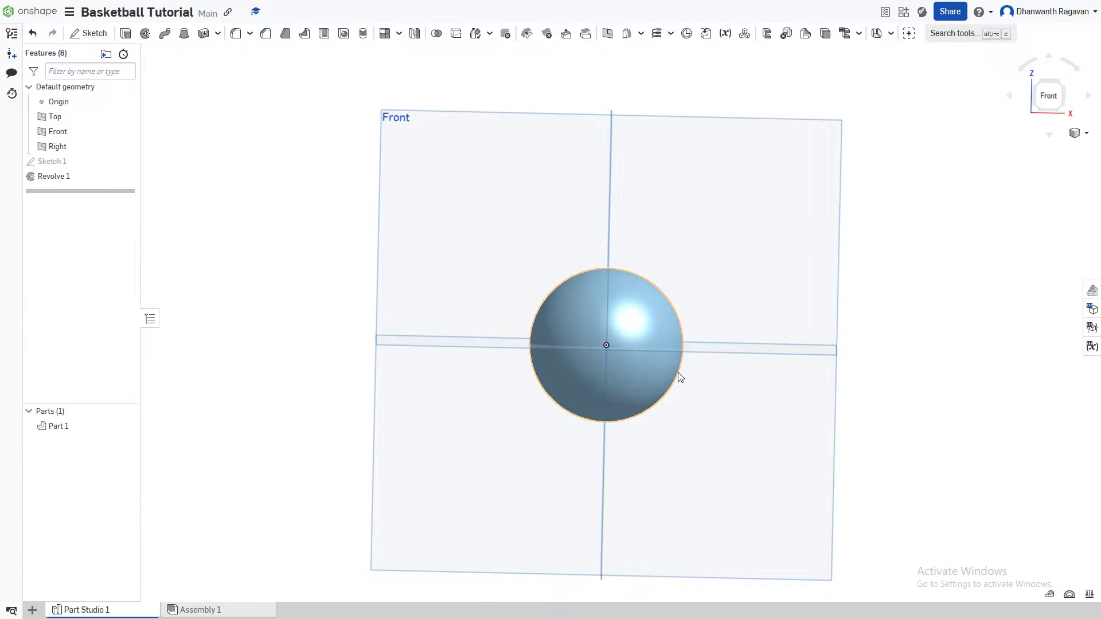
{"action": "left_click", "coordinate": [1048, 95]}
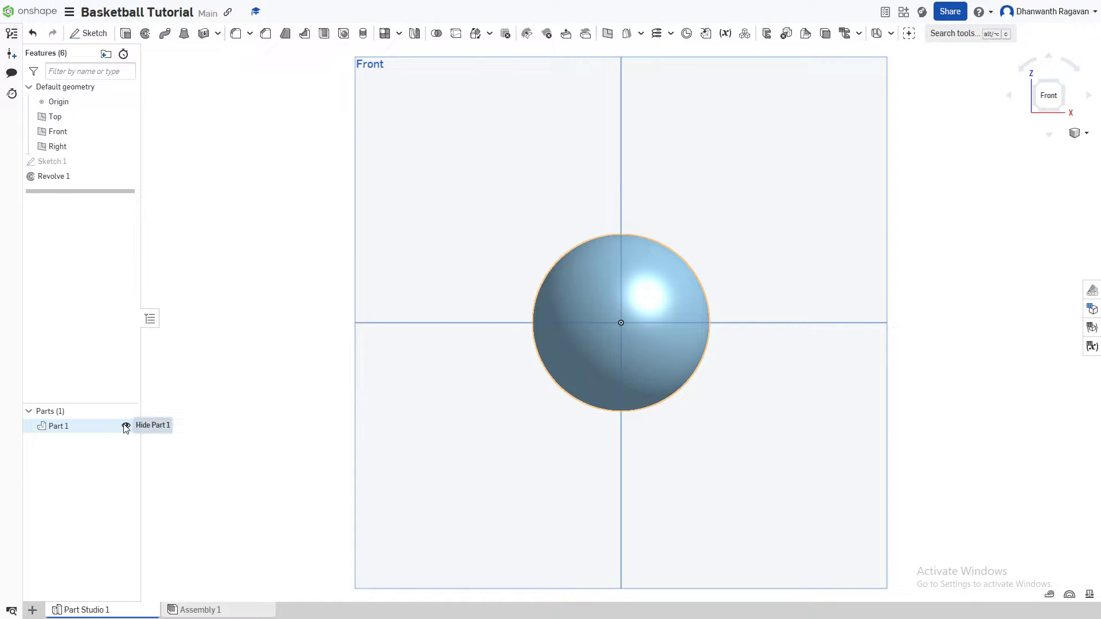
{"action": "left_click", "coordinate": [125, 426]}
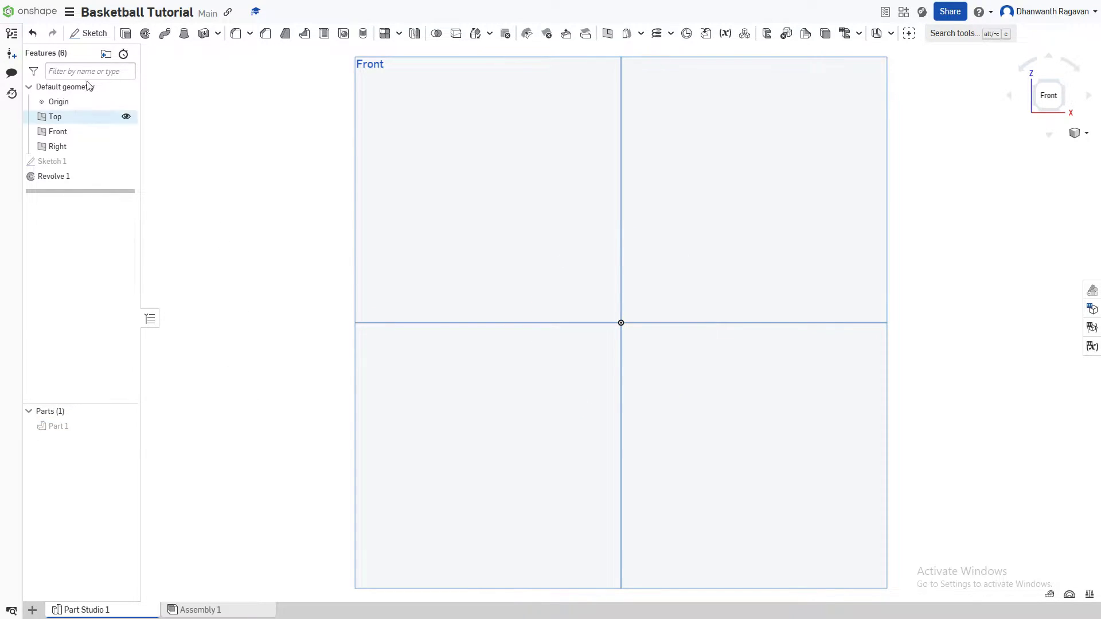
- Start a second sketch on the Front plane and draw a 2 in diameter circle centred on the origin
{"action": "left_click", "coordinate": [76, 35]}
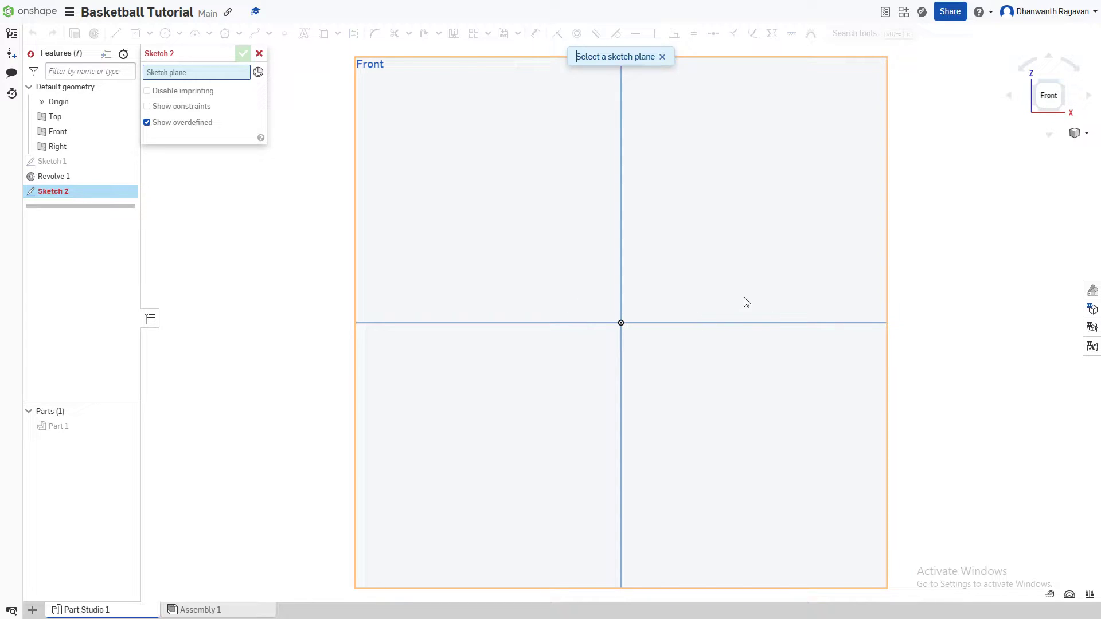
{"action": "left_click", "coordinate": [642, 285]}
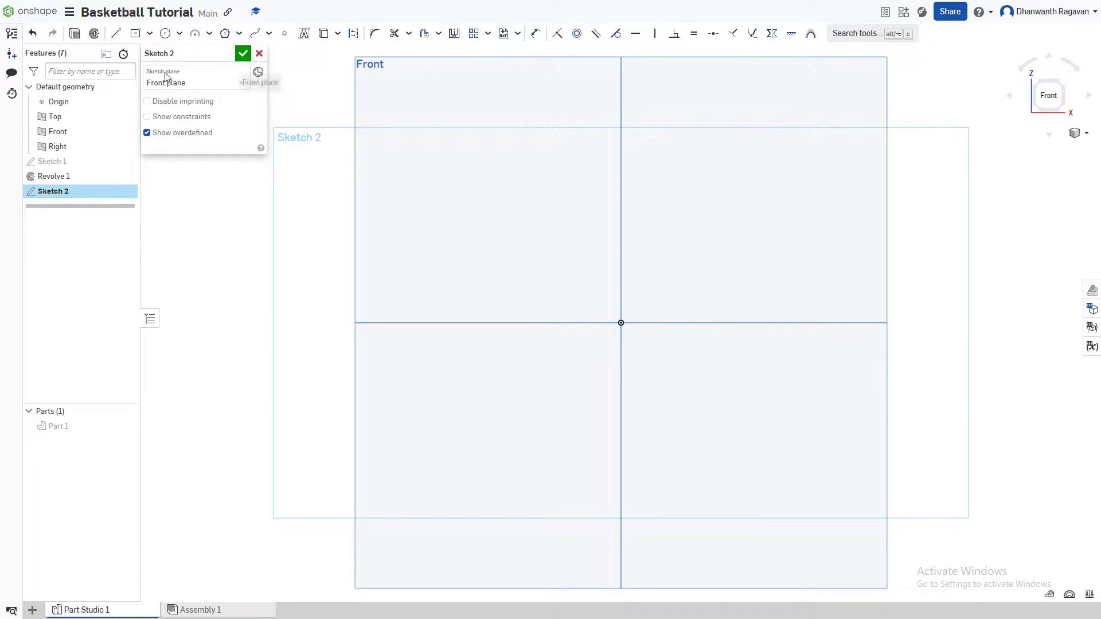
{"action": "left_click", "coordinate": [165, 33]}
{"action": "left_click", "coordinate": [621, 322]}
{"action": "type", "text": "2"}
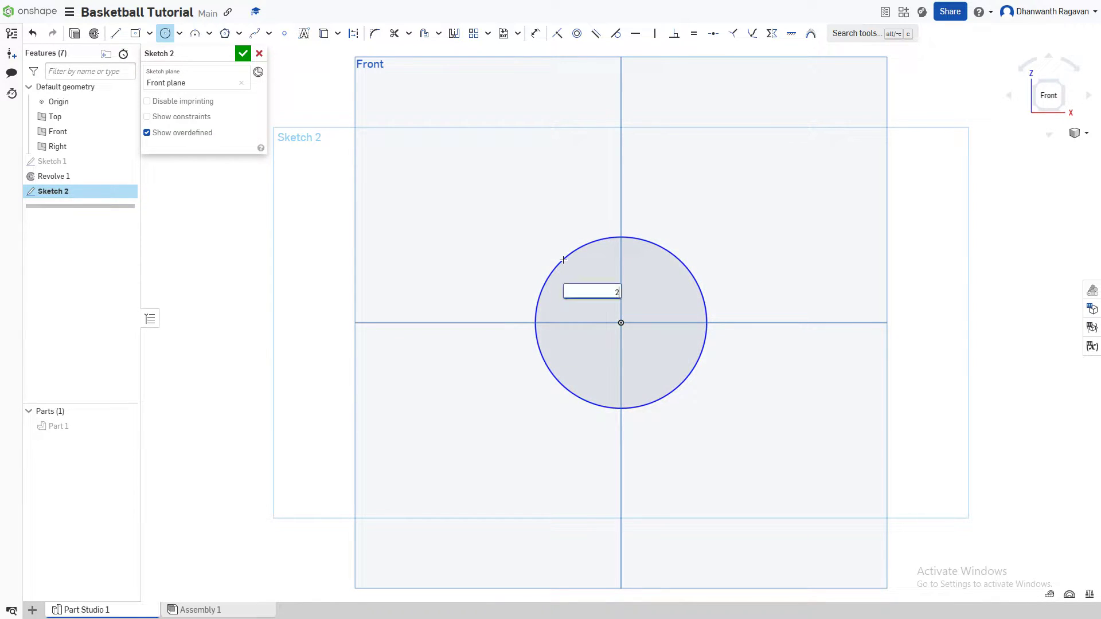
{"action": "key", "text": "Return"}
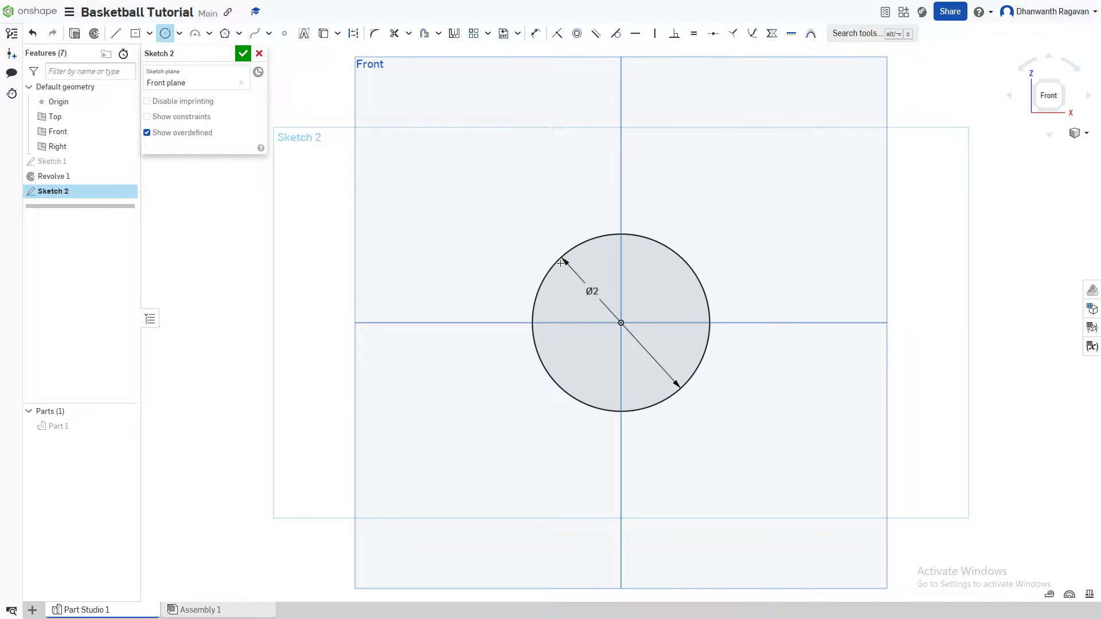
- Sketch a 1.33 in diameter circle centred on the uppermost point of the 2 in circle
{"action": "left_click", "coordinate": [620, 234]}
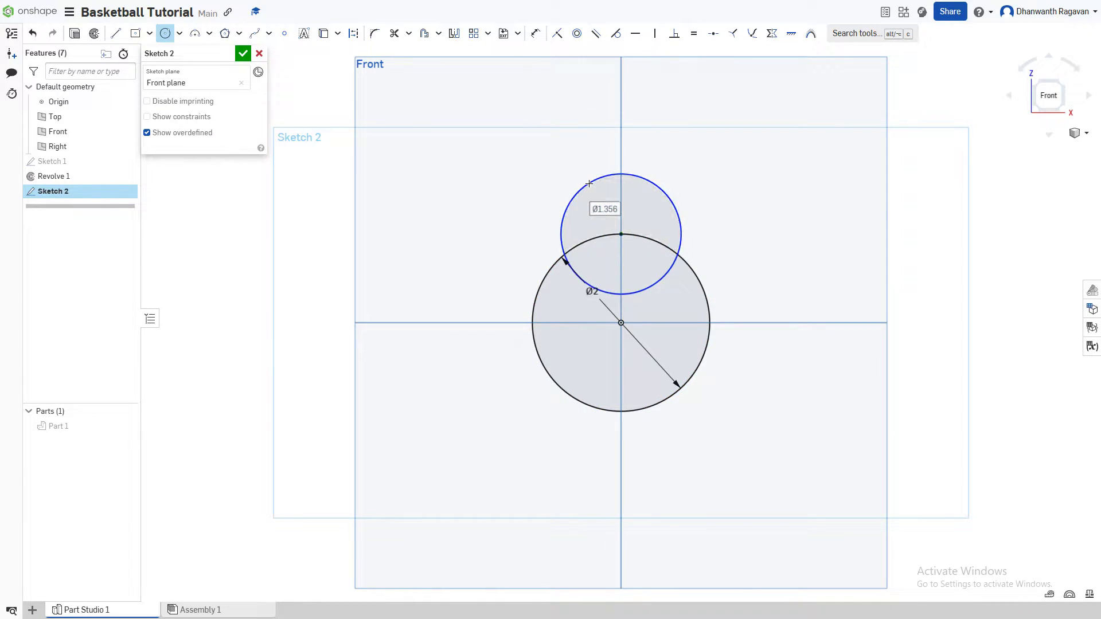
{"action": "type", "text": "1.33"}
{"action": "key", "text": "Return"}
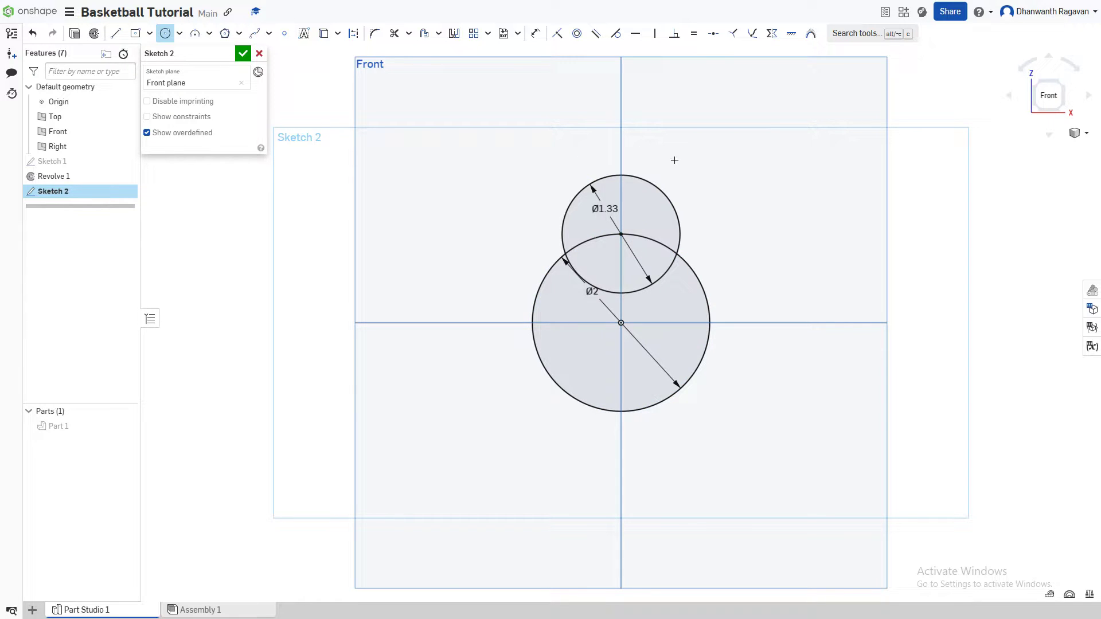
- Offset the 1.33 in circle outward by 0.06 in
{"action": "left_click", "coordinate": [425, 39]}
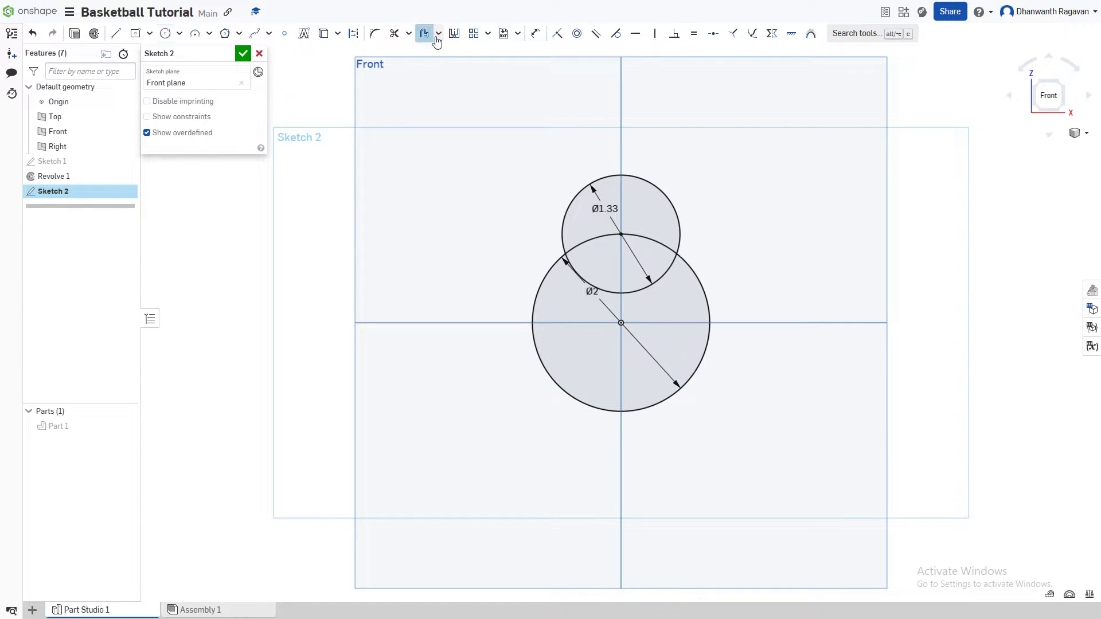
{"action": "left_click", "coordinate": [629, 175]}
{"action": "left_click", "coordinate": [732, 158]}
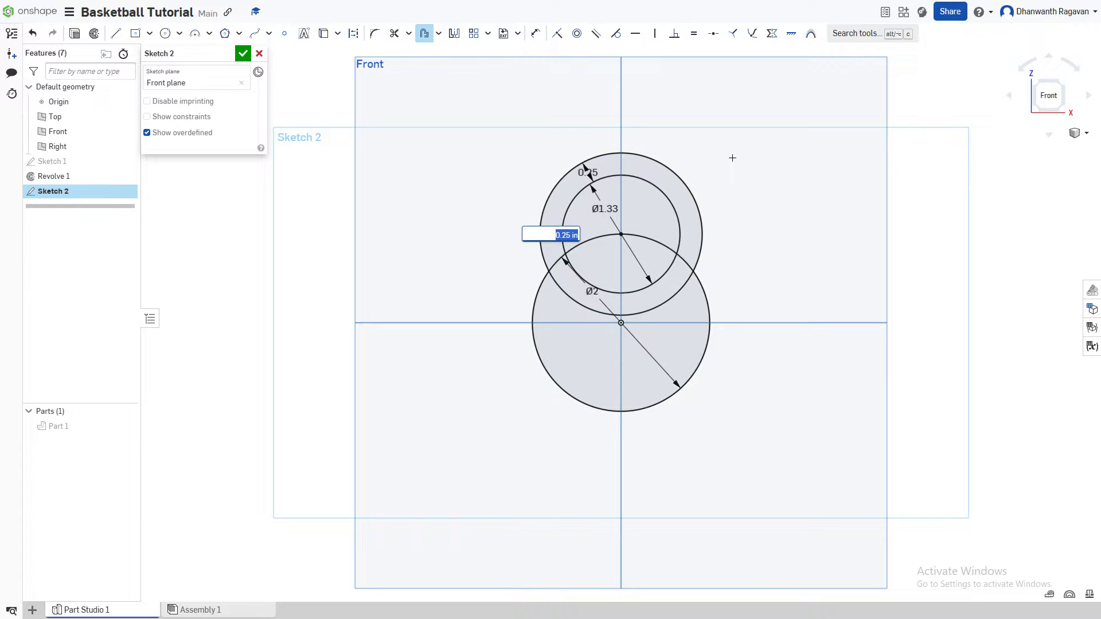
{"action": "type", "text": "0.06"}
{"action": "key", "text": "Return"}
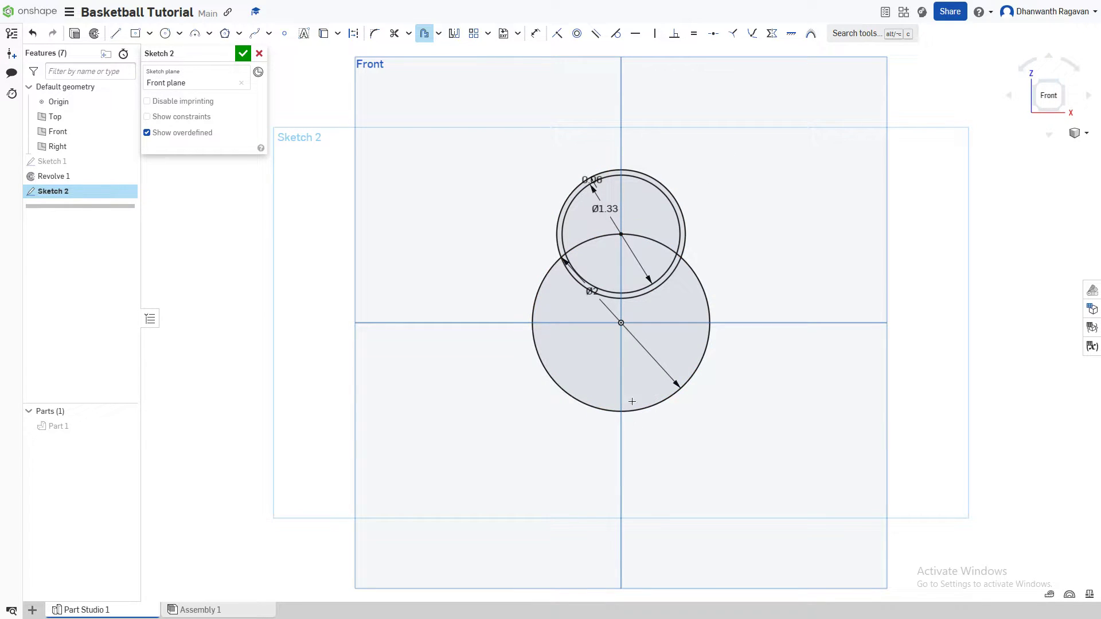
- Mirror the 1.33 in circle and its offset circle across the horizontal Top plane line
{"action": "left_click", "coordinate": [453, 34]}
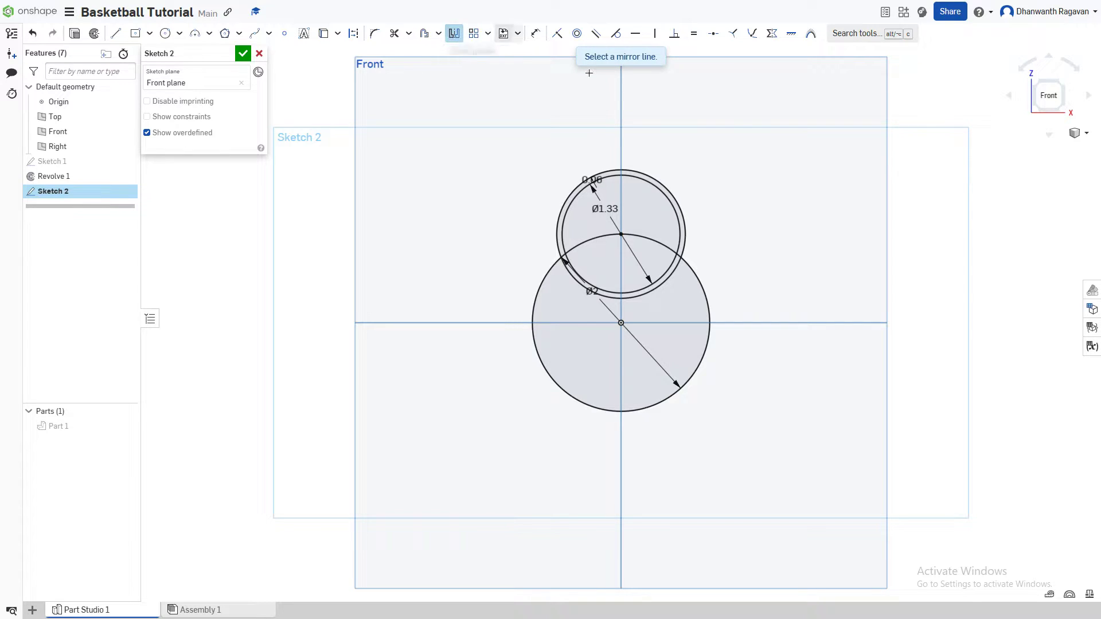
{"action": "left_click", "coordinate": [790, 323]}
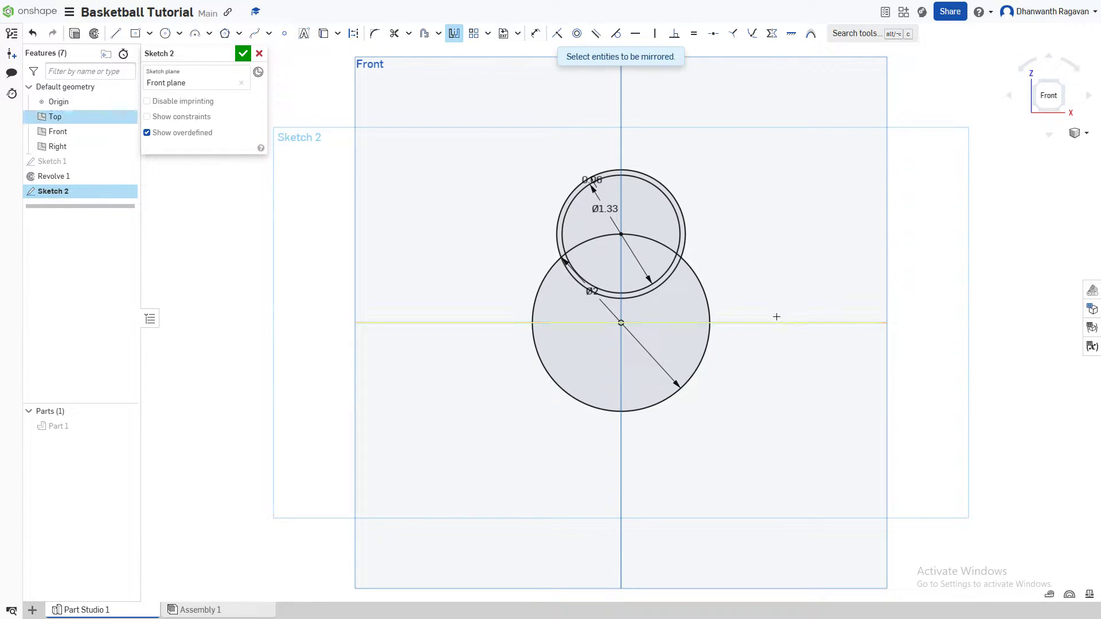
{"action": "left_click", "coordinate": [676, 268]}
{"action": "left_click", "coordinate": [672, 265]}
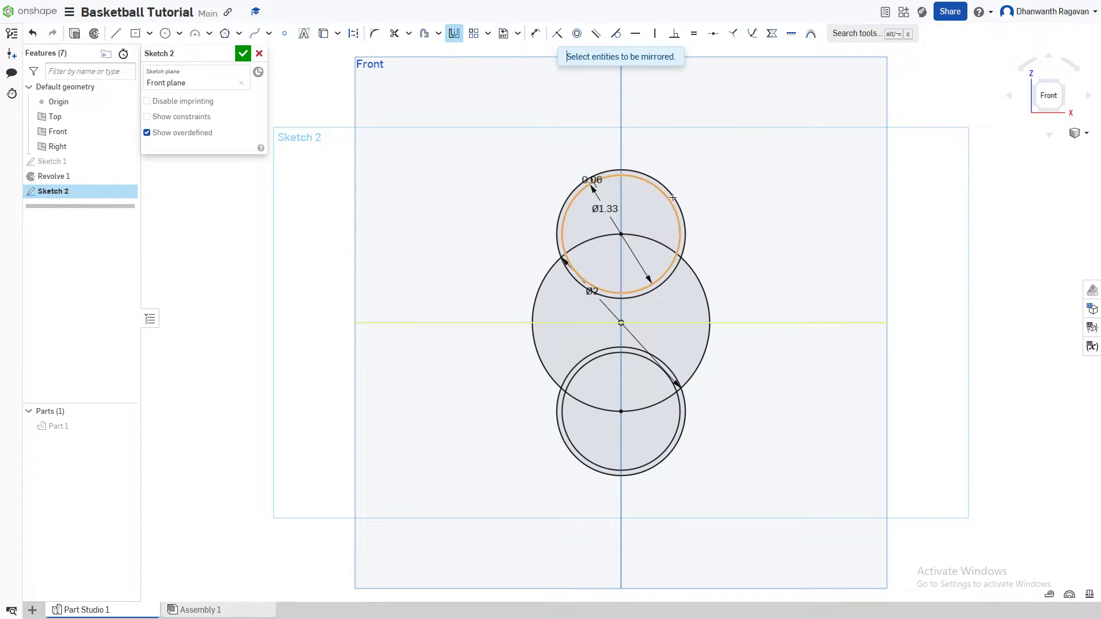
- Sketch a centre-point rectangle on the origin, about 3.82 in wide along the horizontal axis and 0.06 in high
{"action": "left_click", "coordinate": [149, 34]}
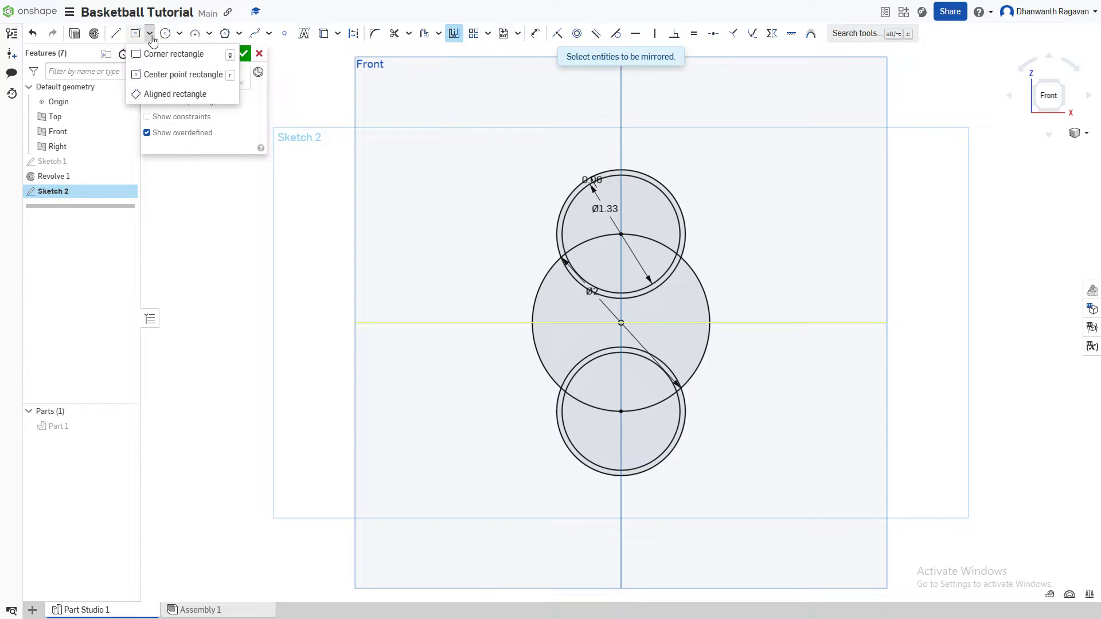
{"action": "left_click", "coordinate": [168, 78]}
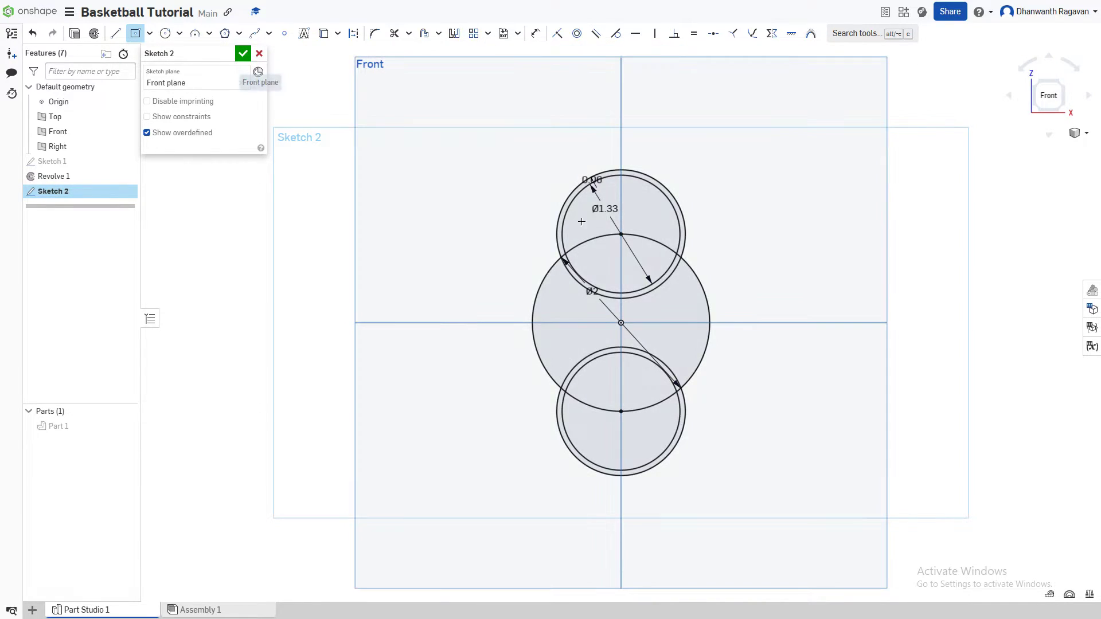
{"action": "left_click", "coordinate": [621, 322]}
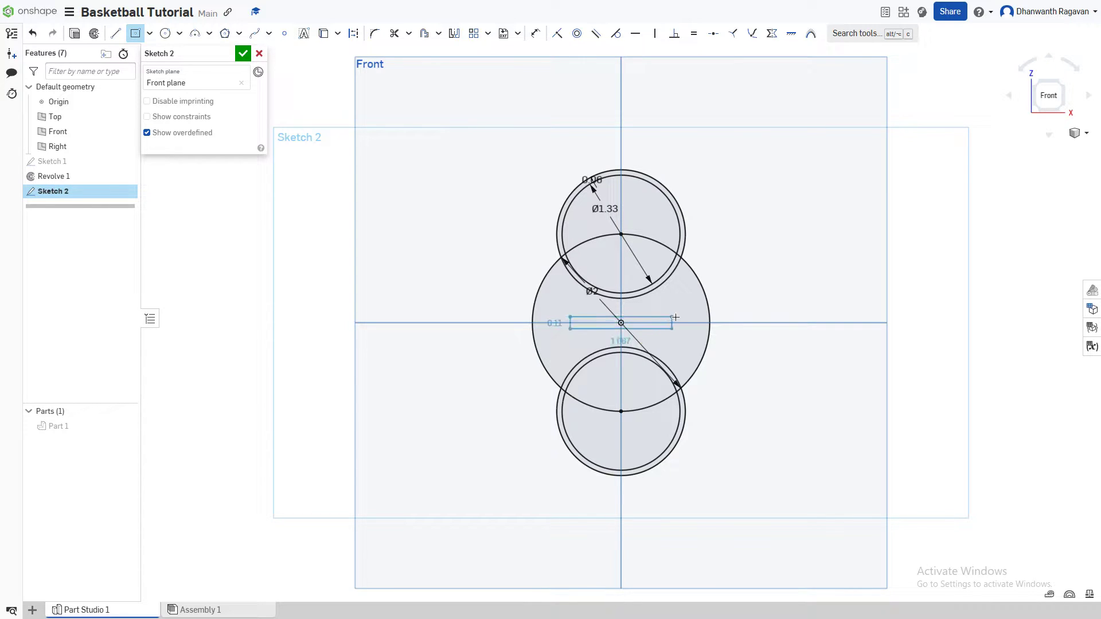
{"action": "left_click", "coordinate": [789, 313]}
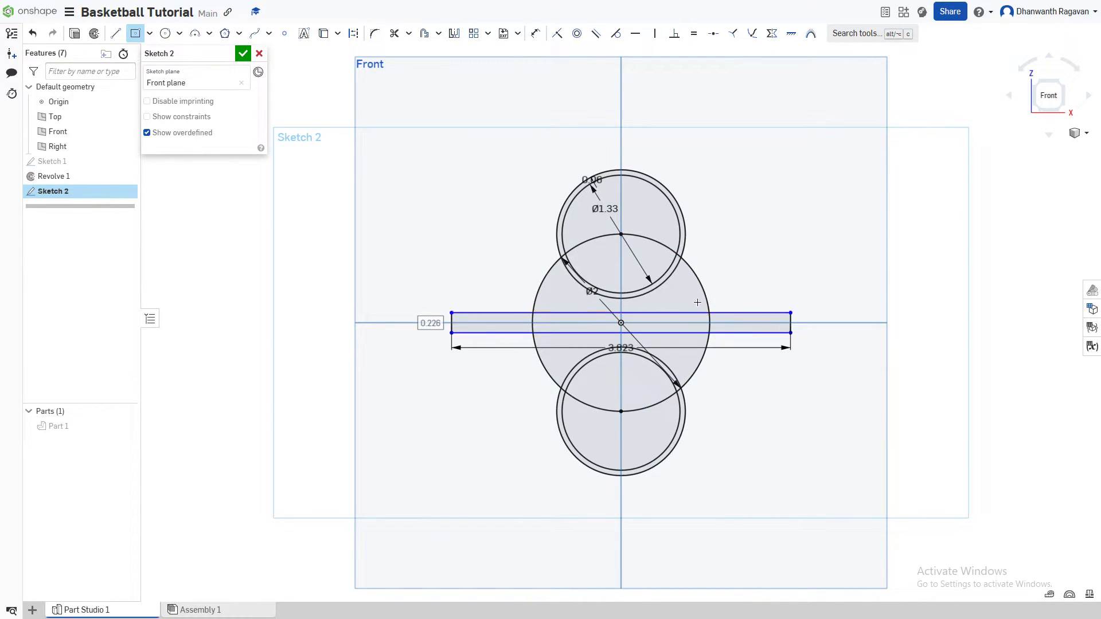
{"action": "type", "text": "0.06"}
{"action": "key", "text": "Return"}
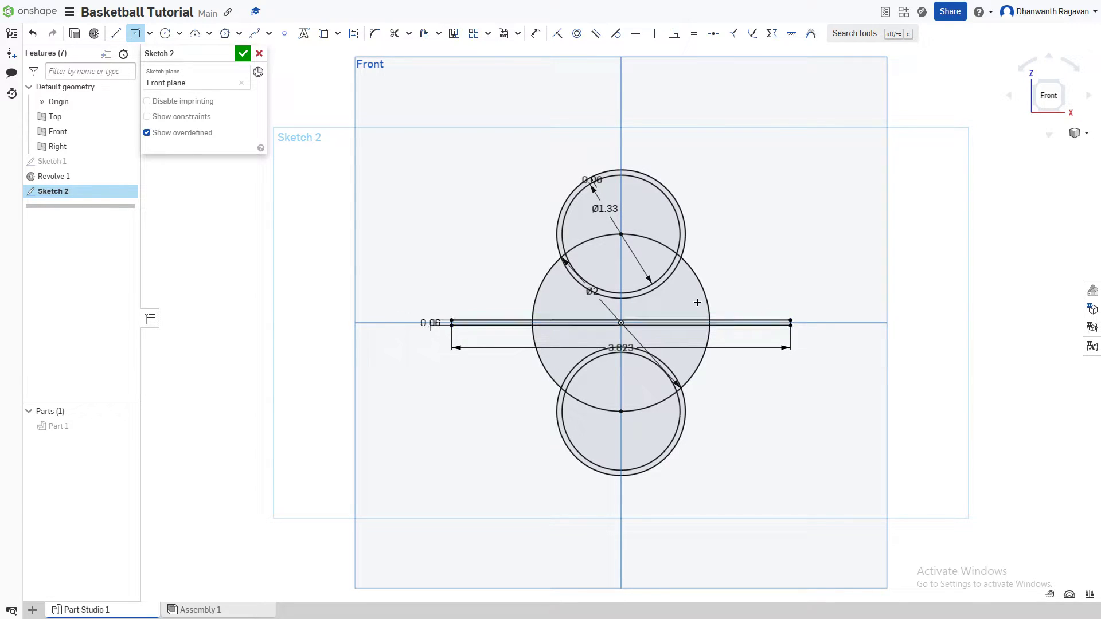
- Sketch a vertical centre-point rectangle on the origin, 0.06 in wide and about 2.68 in high
{"action": "left_click", "coordinate": [621, 323]}
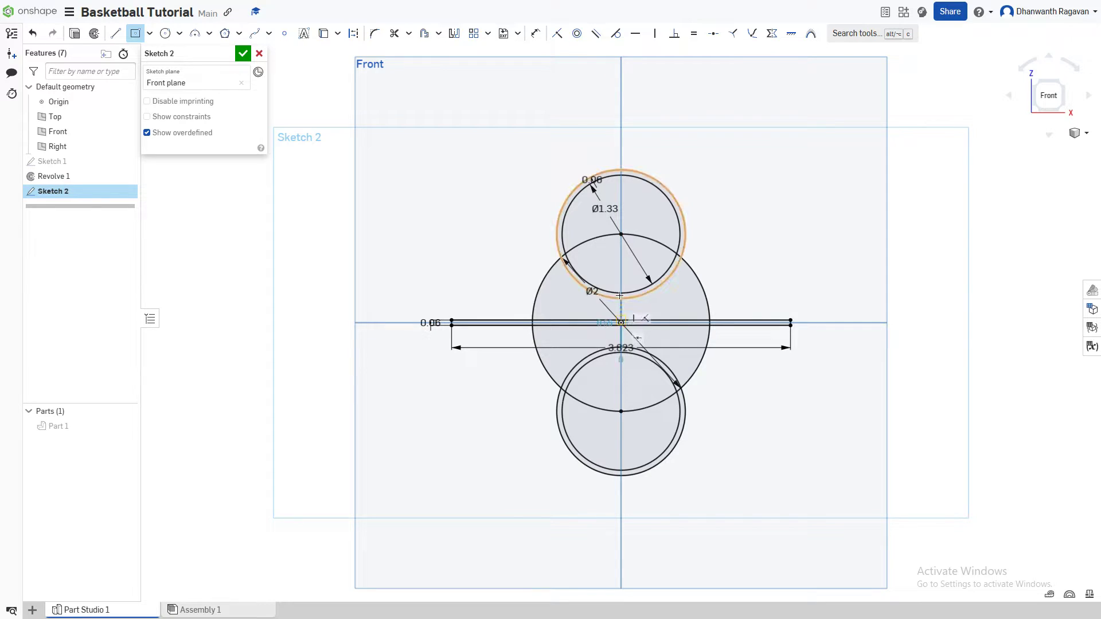
{"action": "left_click", "coordinate": [605, 204]}
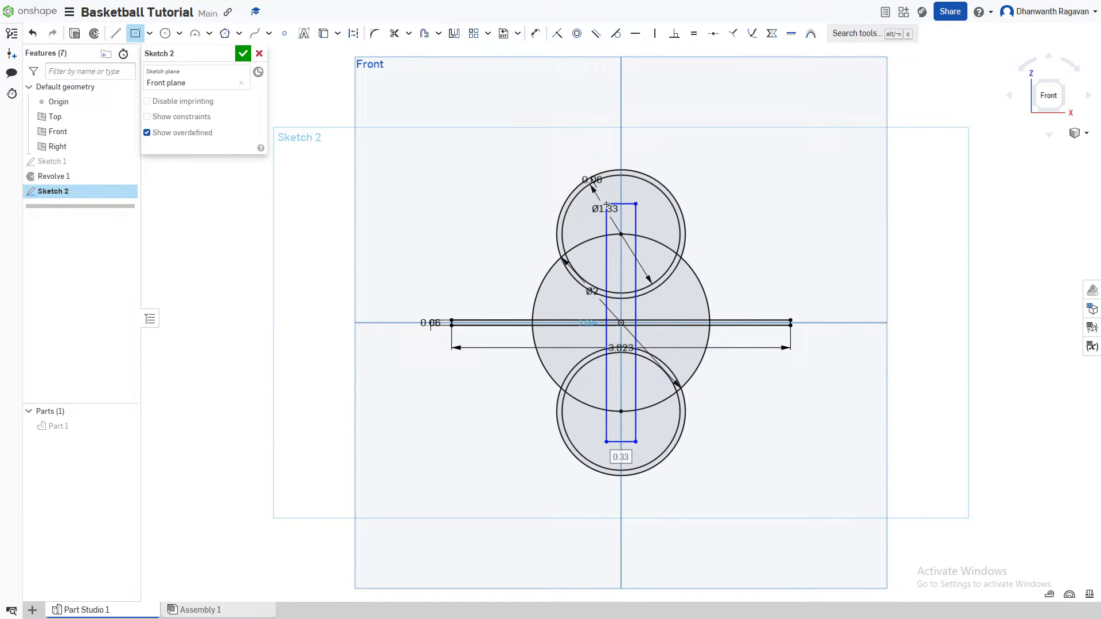
{"action": "type", "text": "06"}
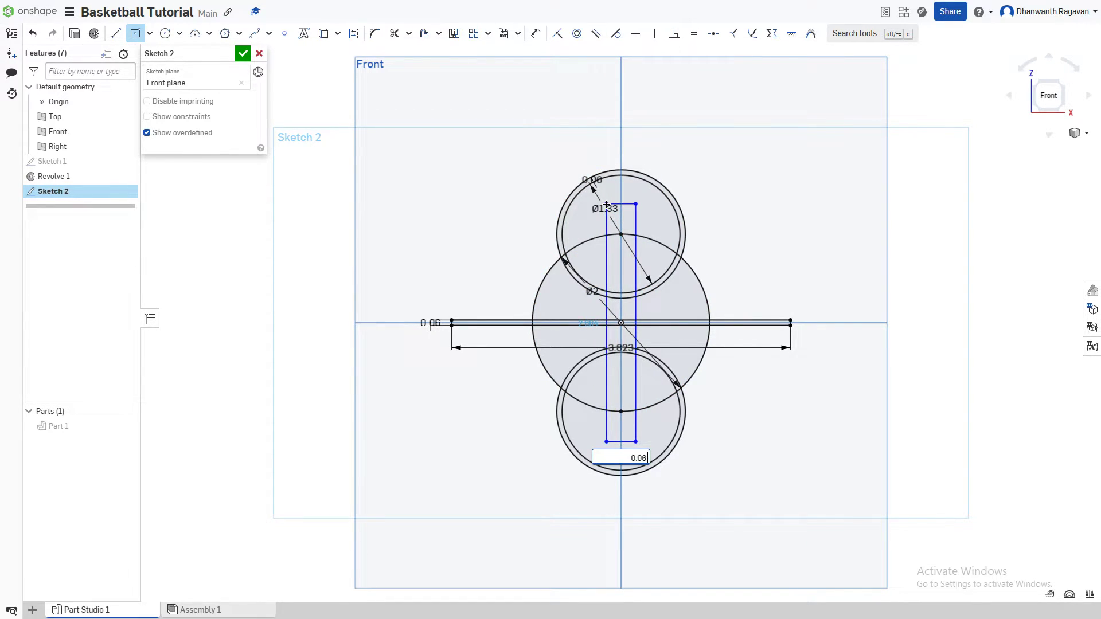
{"action": "key", "text": "Return"}
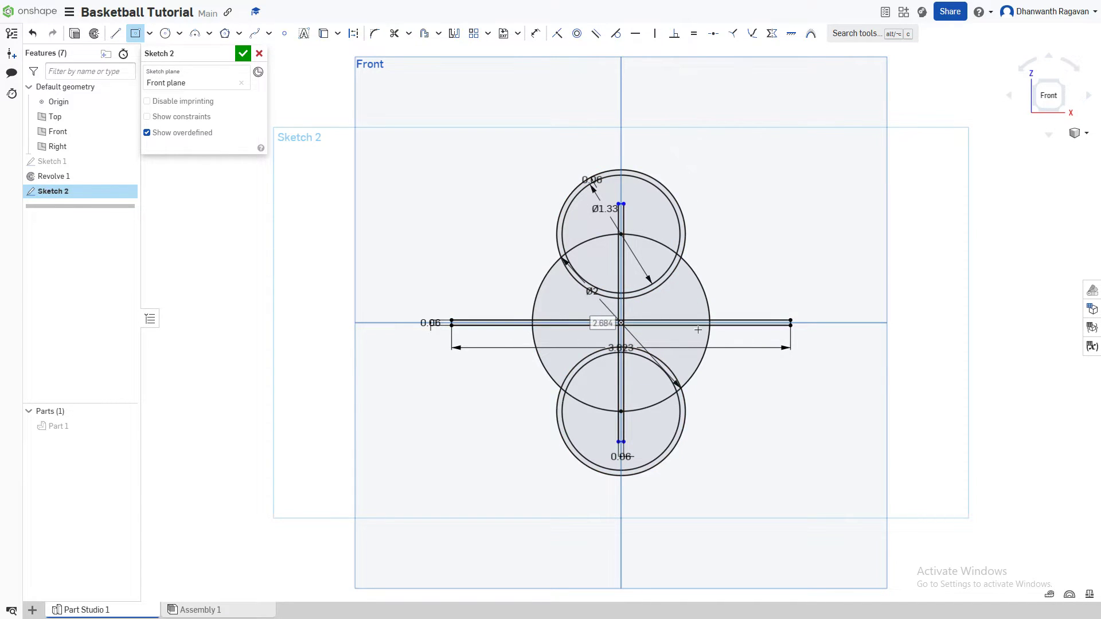
- Trim the portions of the upper and lower circle pairs that lie outside the 2 in circle
{"action": "left_click", "coordinate": [393, 33]}
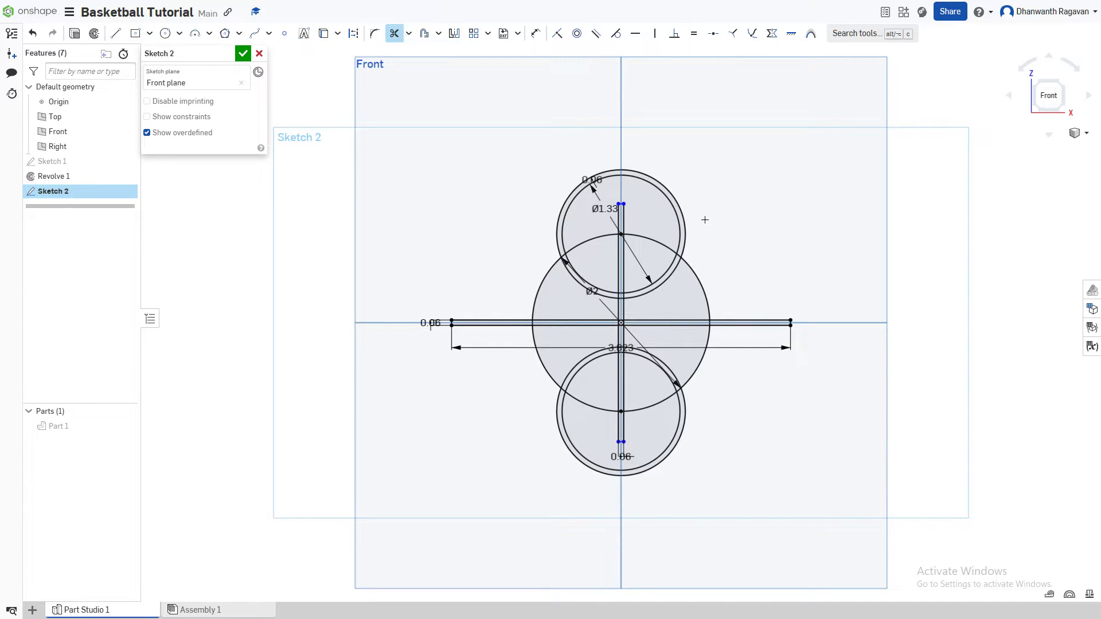
{"action": "scroll", "coordinate": [720, 226], "scroll_direction": "up", "scroll_amount": 5}
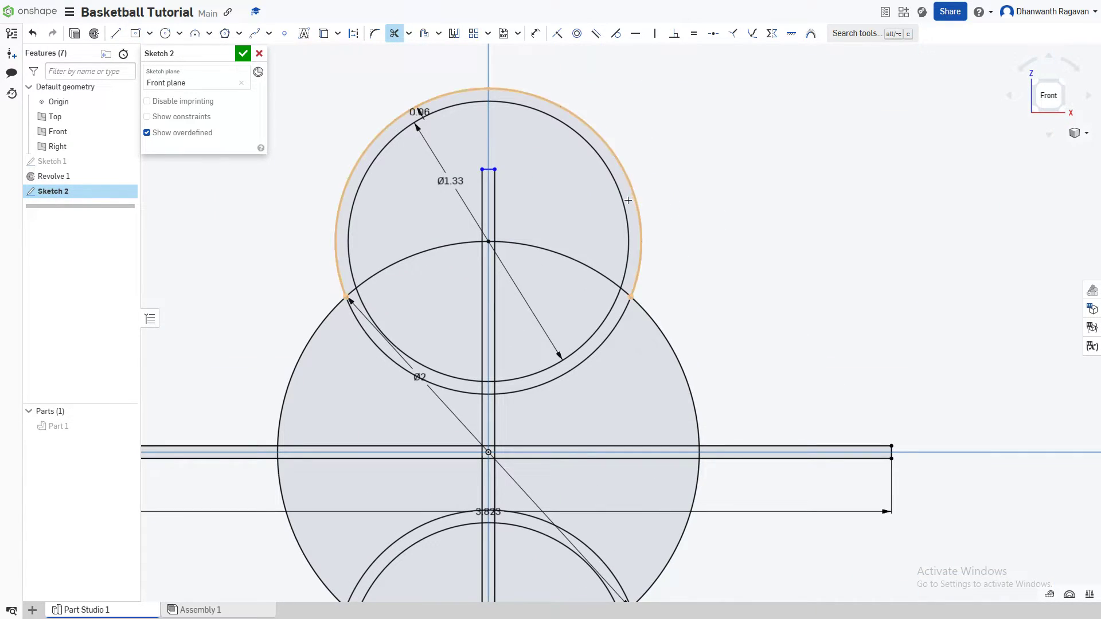
{"action": "left_click", "coordinate": [627, 194]}
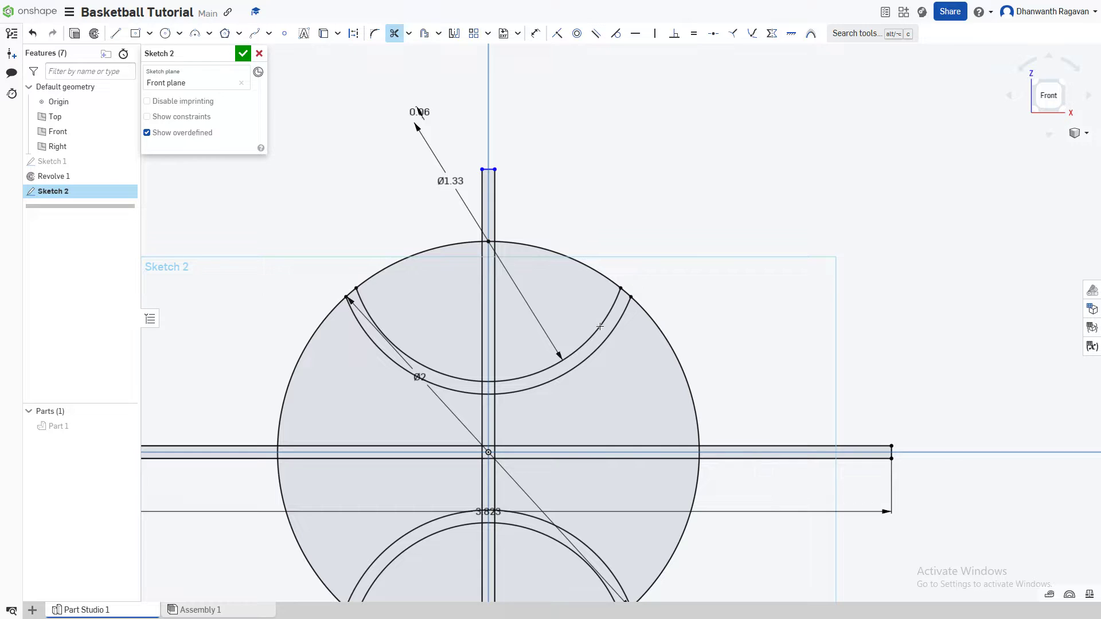
{"action": "middle_click_drag", "start_coordinate": [560, 418], "coordinate": [594, 161]}
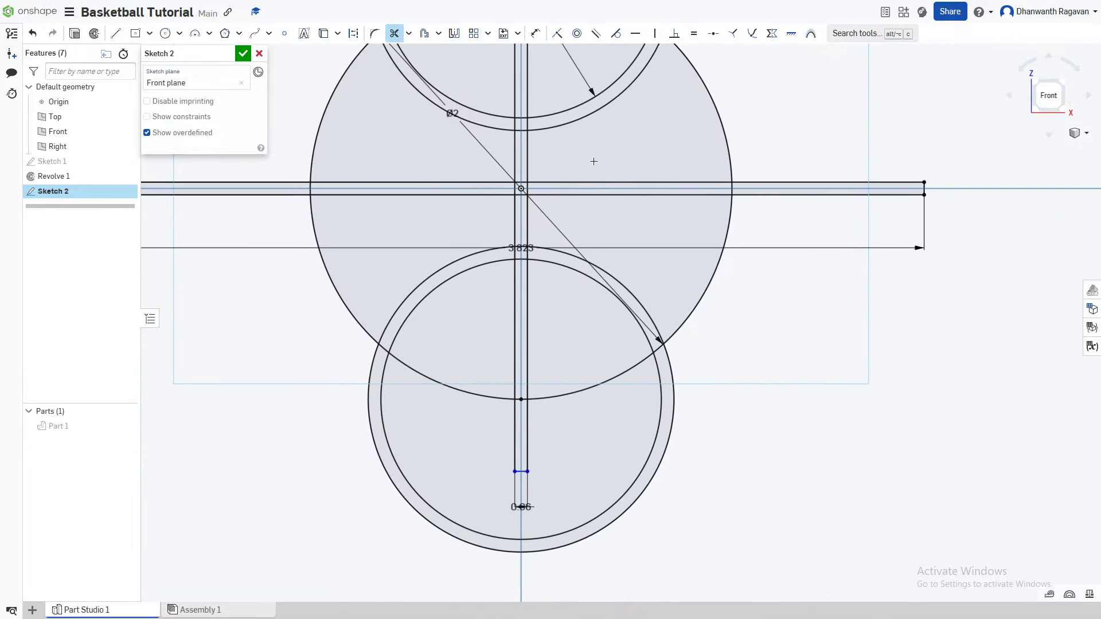
{"action": "left_click", "coordinate": [582, 542]}
{"action": "left_click", "coordinate": [575, 526]}
- Trim the vertical strip's lower end and the horizontal strip's right end outside the 2 in circle
{"action": "scroll", "coordinate": [525, 439], "scroll_direction": "up", "scroll_amount": 5}
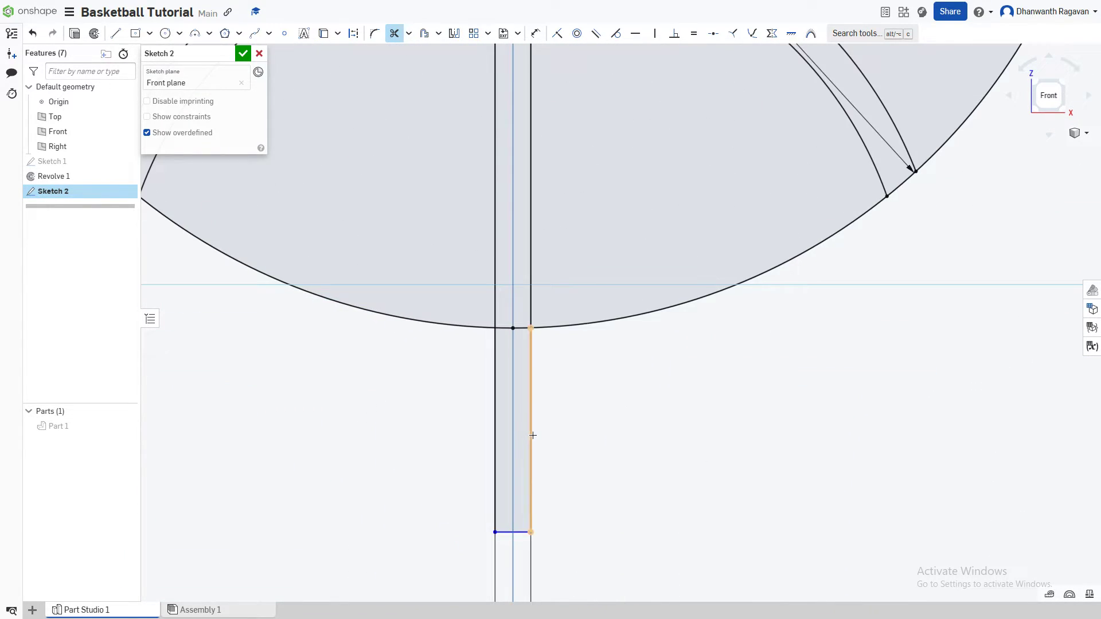
{"action": "left_click", "coordinate": [515, 532]}
{"action": "scroll", "coordinate": [624, 422], "scroll_direction": "down", "scroll_amount": 3}
{"action": "middle_click_drag", "start_coordinate": [659, 319], "coordinate": [443, 483]}
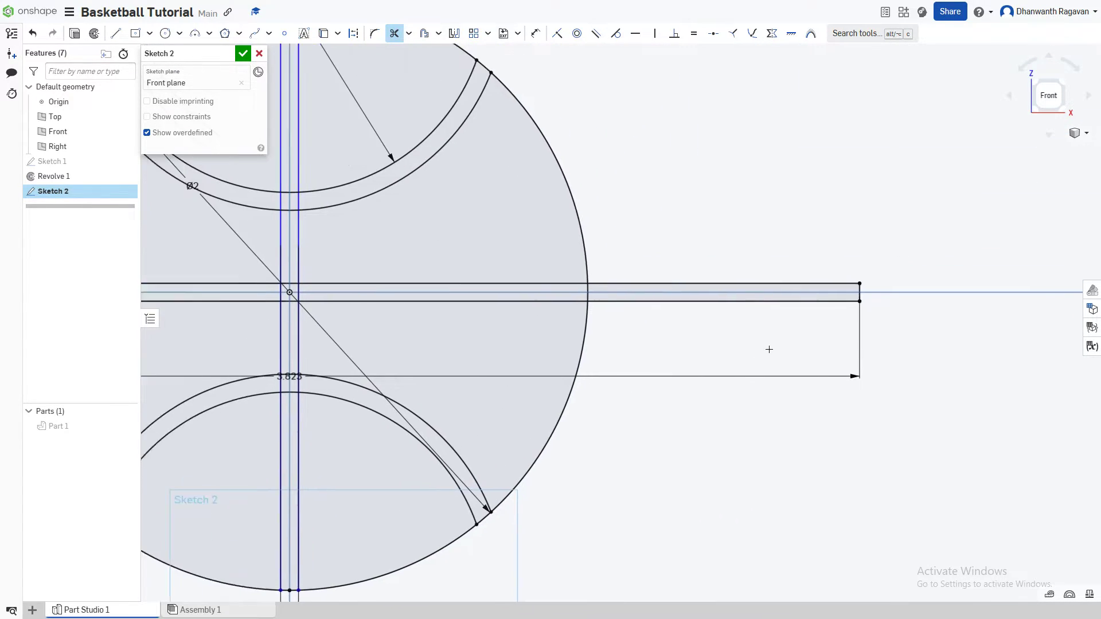
{"action": "left_click", "coordinate": [744, 324]}
{"action": "left_click", "coordinate": [741, 306]}
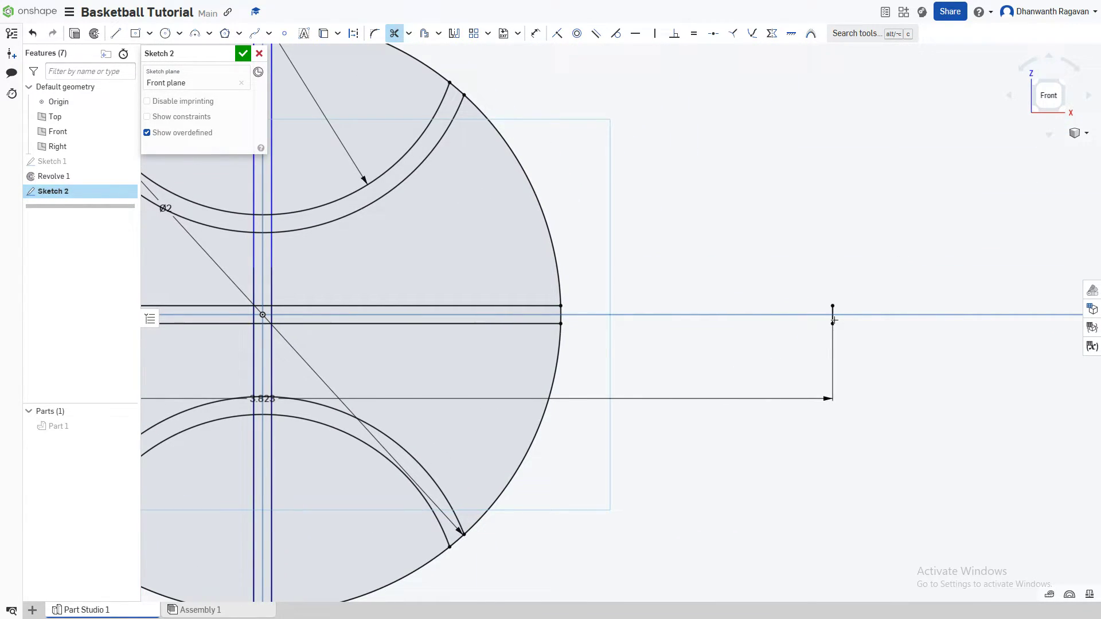
{"action": "left_click", "coordinate": [833, 314]}
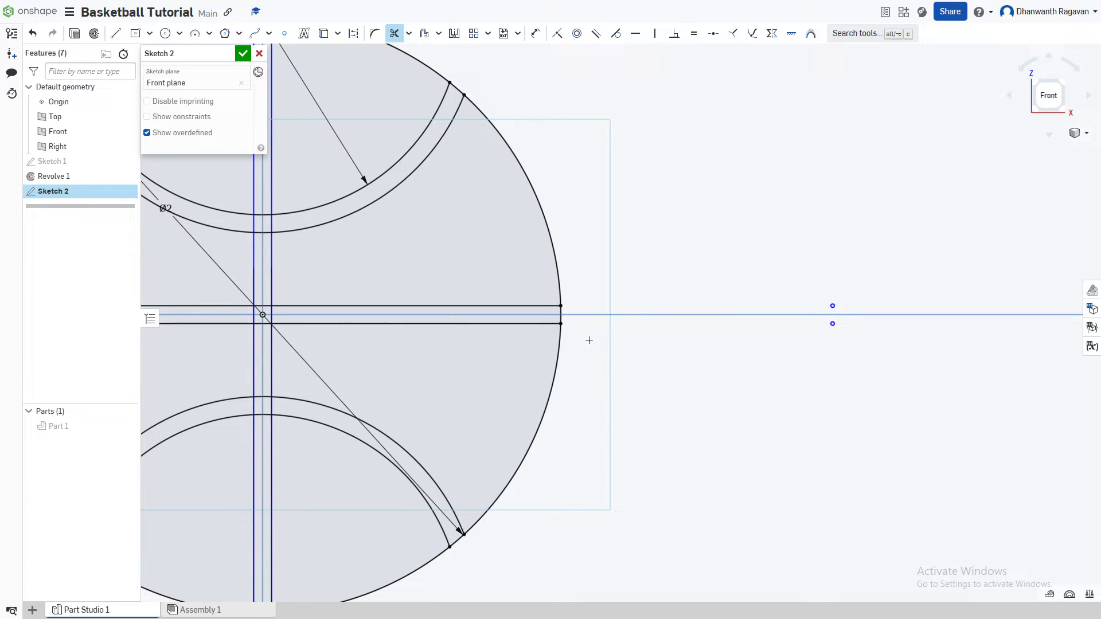
- Trim the horizontal strip's left end and the vertical strip's upper end outside the 2 in circle
{"action": "middle_click_drag", "start_coordinate": [572, 364], "coordinate": [876, 348]}
{"action": "middle_click_drag", "start_coordinate": [449, 362], "coordinate": [769, 398]}
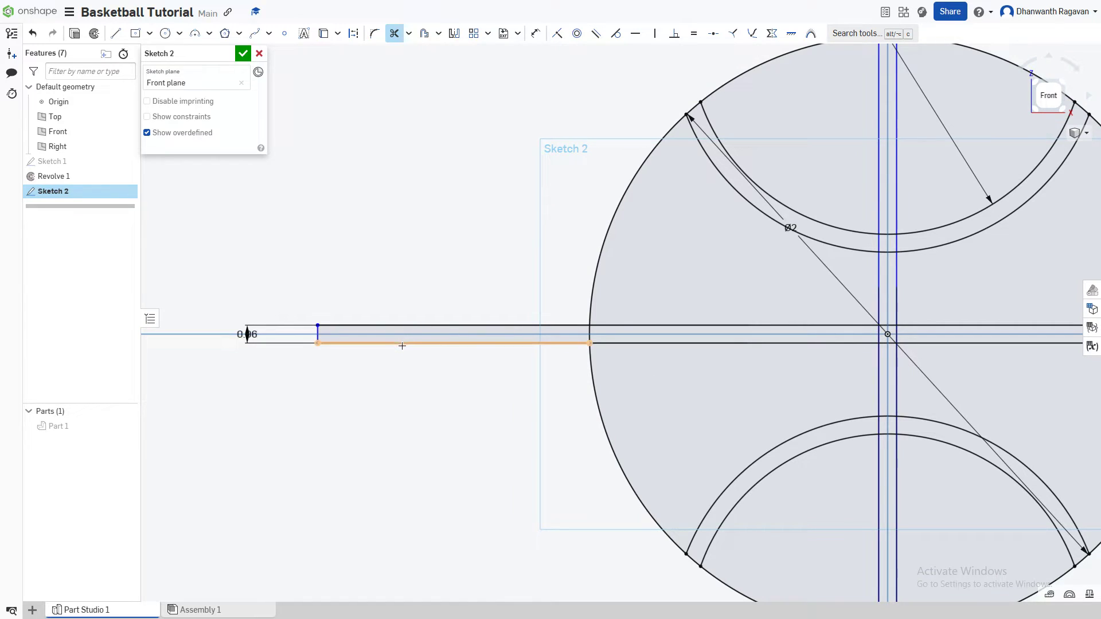
{"action": "left_click", "coordinate": [402, 345]}
{"action": "left_click", "coordinate": [400, 326]}
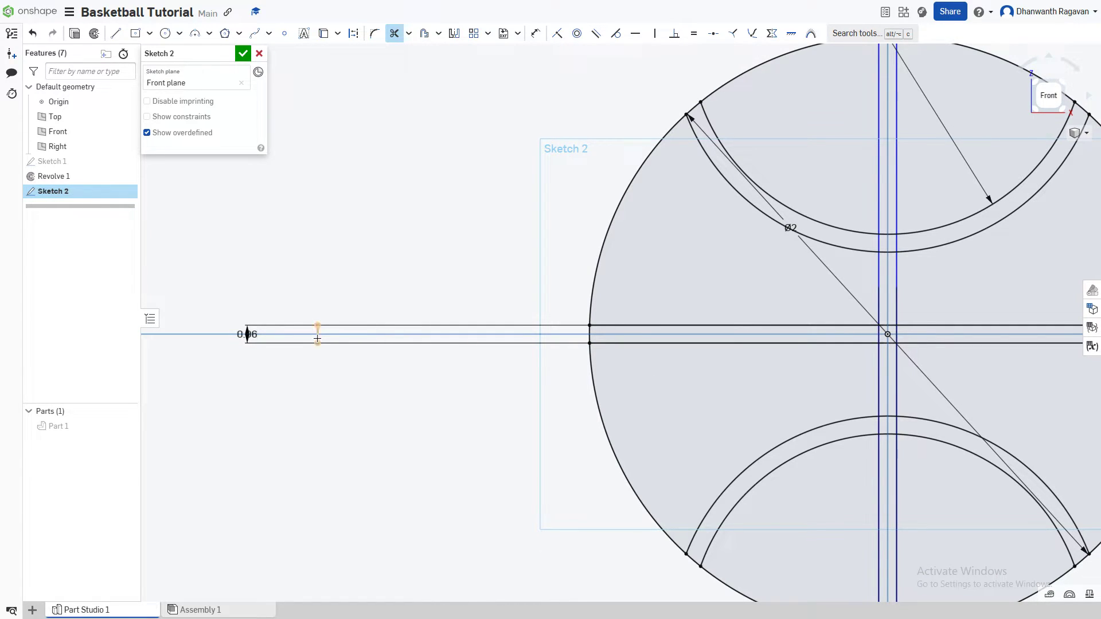
{"action": "key", "text": "n"}
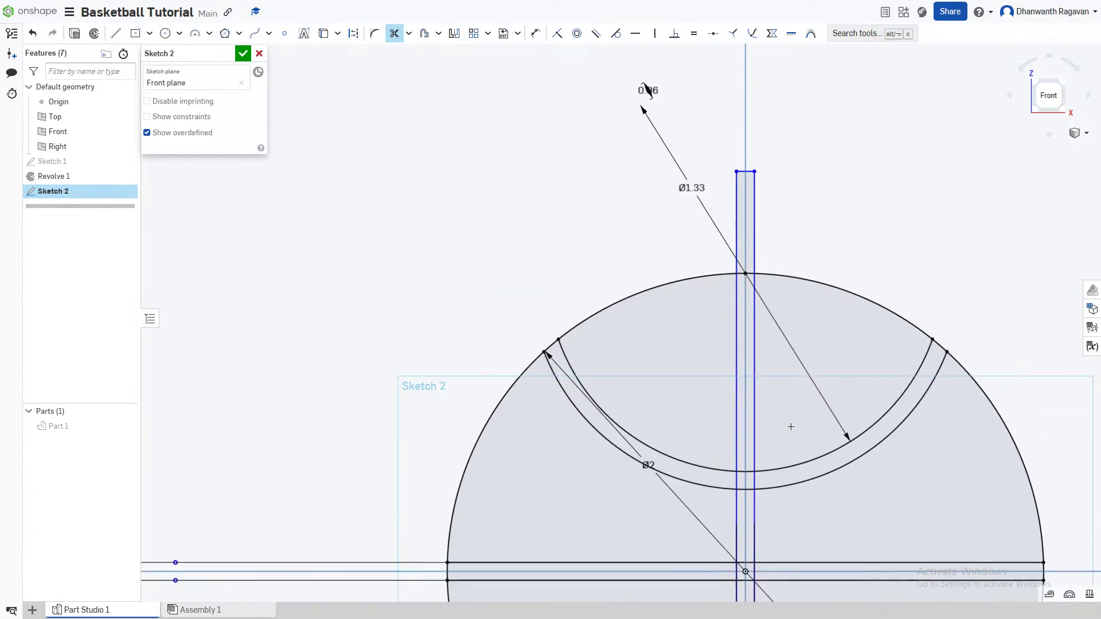
{"action": "left_click", "coordinate": [701, 252]}
{"action": "left_click", "coordinate": [683, 251]}
- Trim the line segments crossing inside the seams where the vertical strip meets the lower arc band and the horizontal strip
{"action": "middle_click_drag", "start_coordinate": [745, 382], "coordinate": [696, 109]}
{"action": "scroll", "coordinate": [691, 473], "scroll_direction": "up", "scroll_amount": 4}
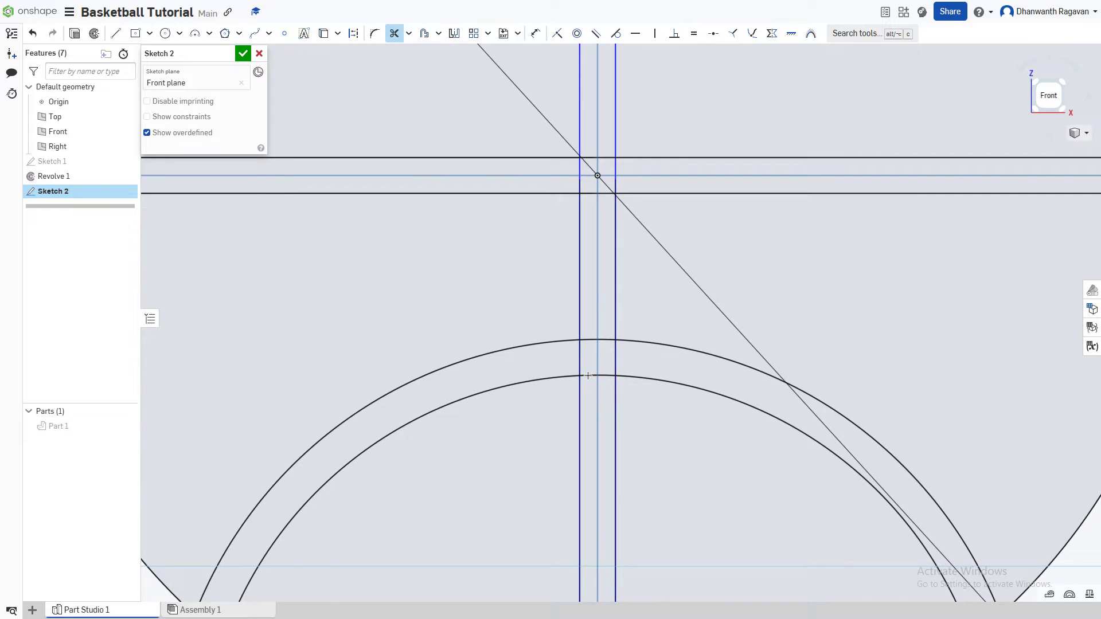
{"action": "left_click", "coordinate": [580, 367]}
{"action": "left_click", "coordinate": [615, 356]}
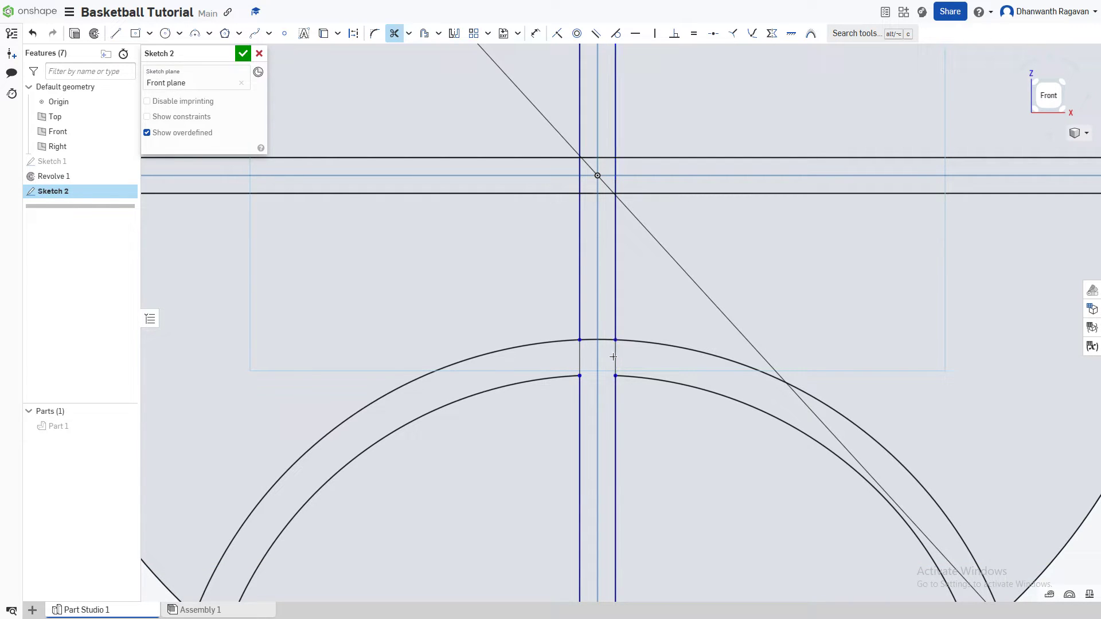
{"action": "middle_click_drag", "start_coordinate": [607, 269], "coordinate": [598, 541]}
{"action": "left_click", "coordinate": [571, 447]}
{"action": "left_click", "coordinate": [605, 447]}
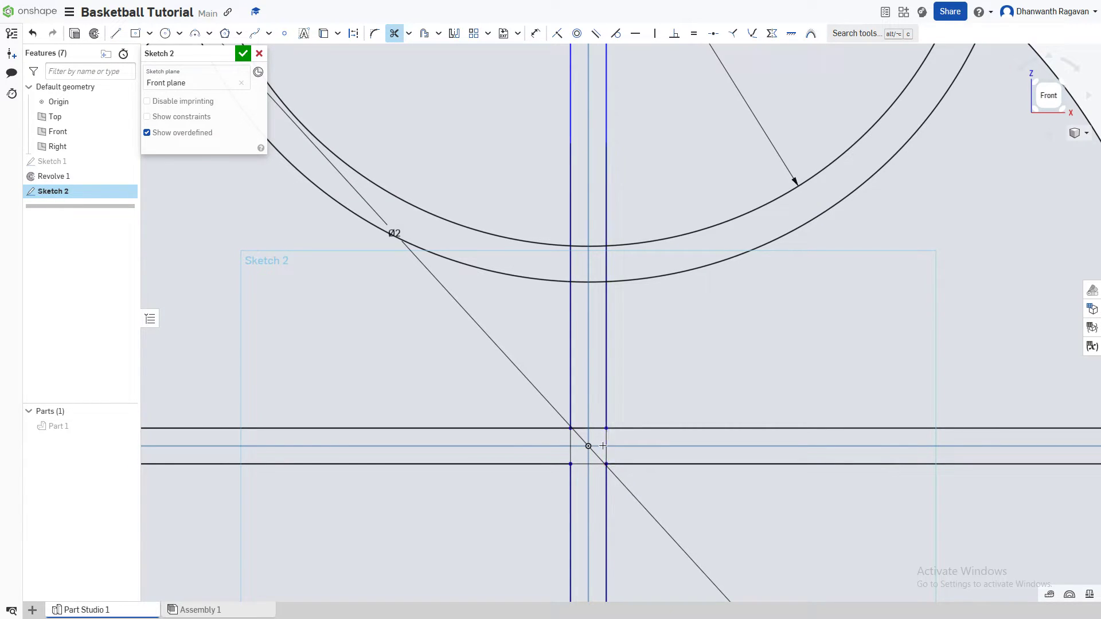
- Trim the segments where the vertical strip crosses the upper arc band, and finish the sketch
{"action": "middle_click_drag", "start_coordinate": [595, 400], "coordinate": [598, 536]}
{"action": "left_click", "coordinate": [594, 418]}
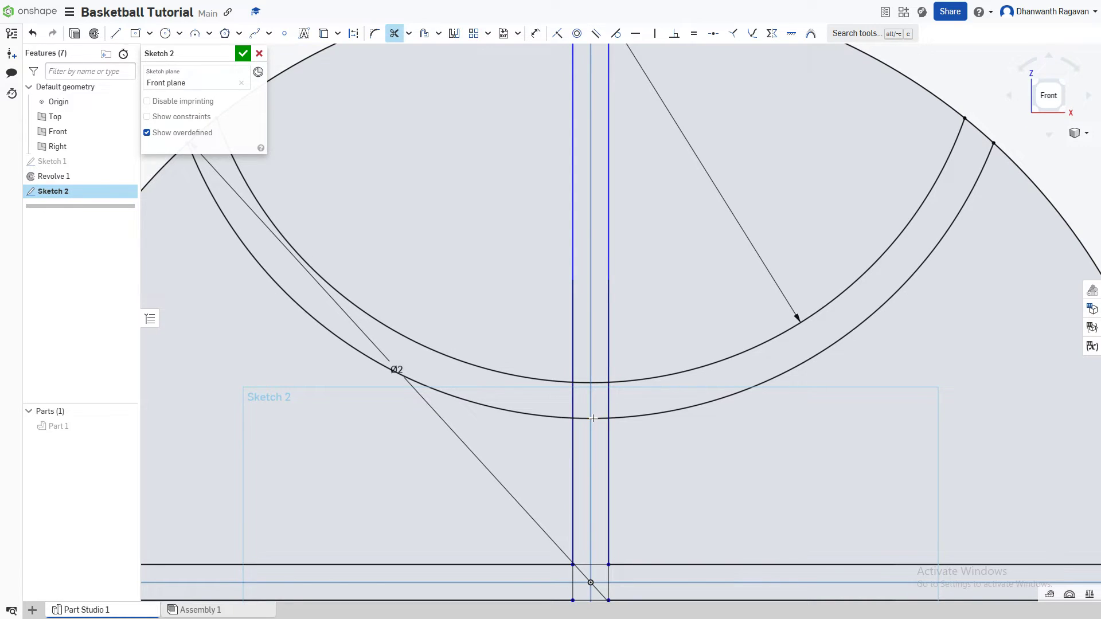
{"action": "left_click", "coordinate": [572, 403]}
{"action": "left_click", "coordinate": [609, 398]}
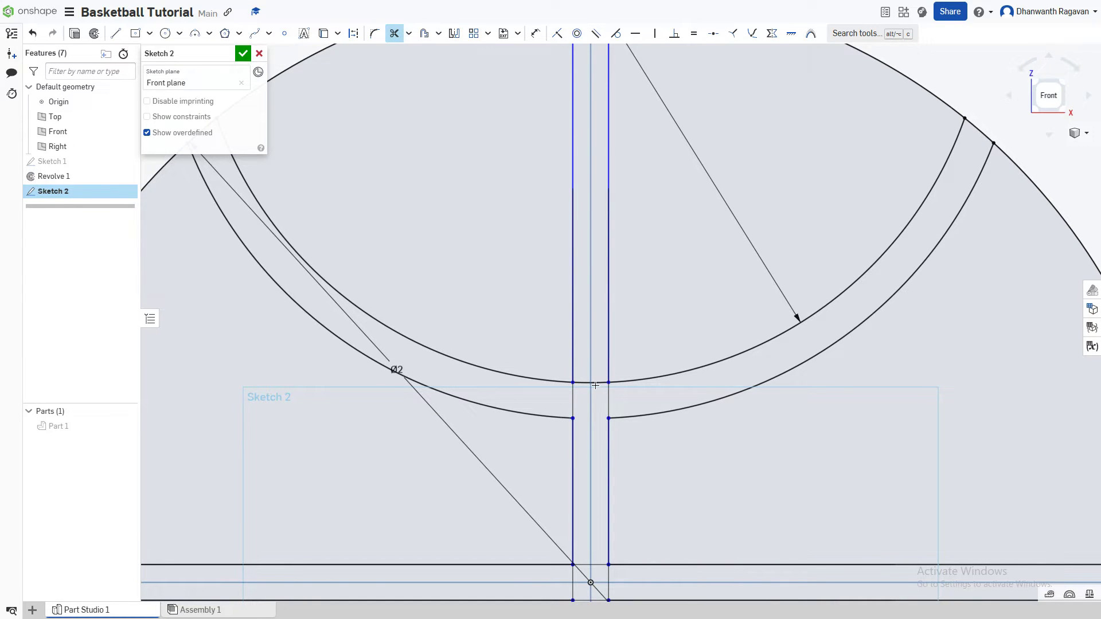
{"action": "scroll", "coordinate": [618, 402], "scroll_direction": "down", "scroll_amount": 10}
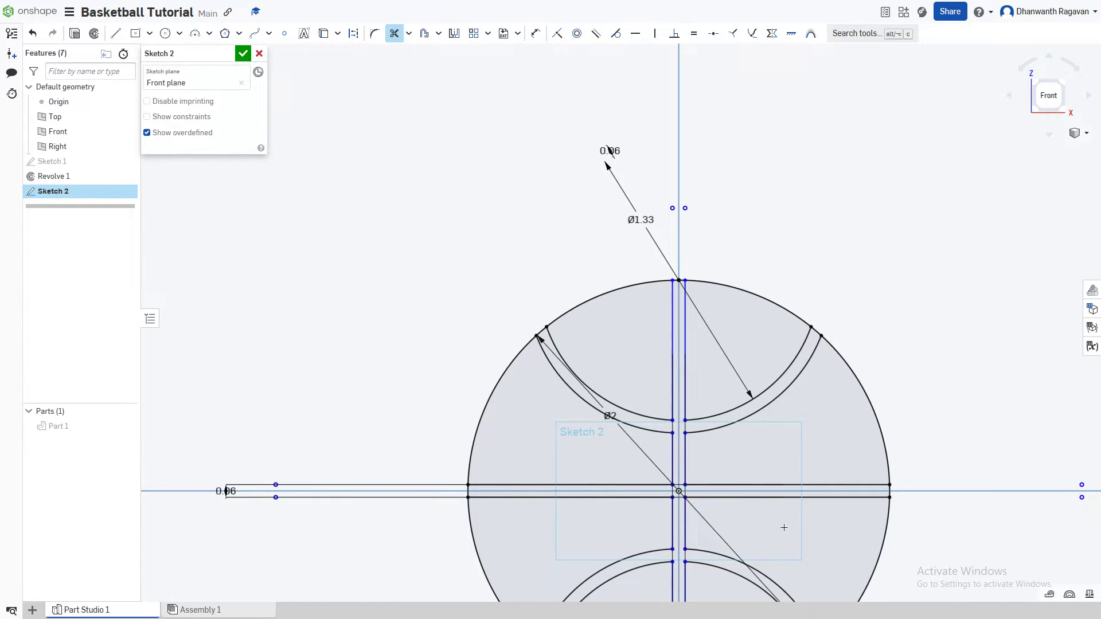
{"action": "scroll", "coordinate": [742, 321], "scroll_direction": "down", "scroll_amount": 2}
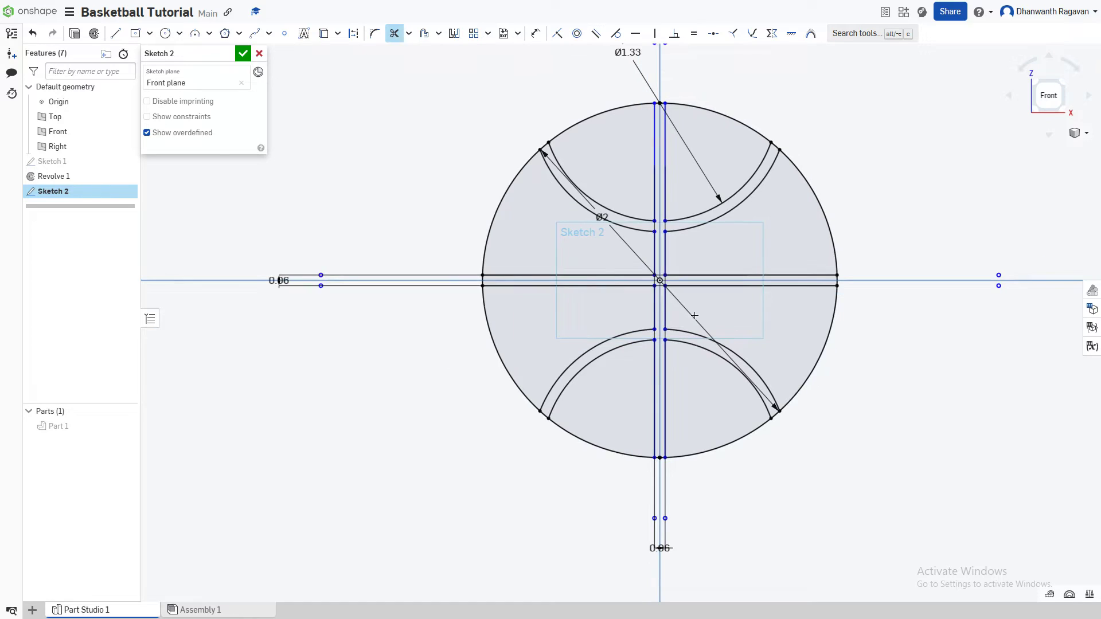
{"action": "left_click", "coordinate": [243, 55]}
- Extrude the connected seam region as a symmetric Remove with a 2.36 in depth, merged with all parts
{"action": "scroll", "coordinate": [815, 345], "scroll_direction": "down", "scroll_amount": 5}
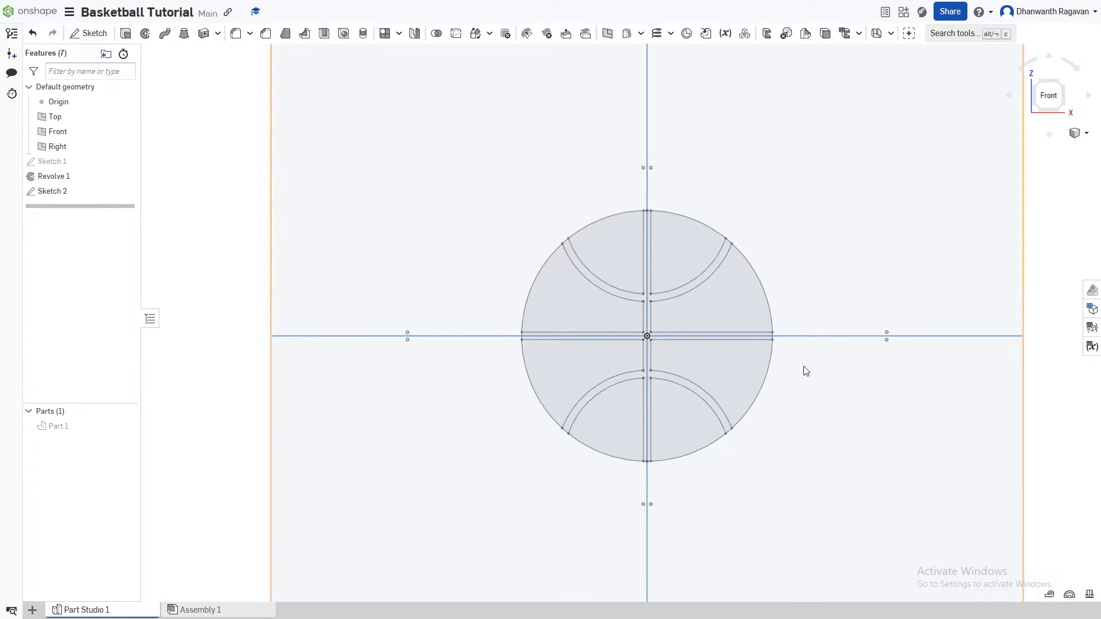
{"action": "middle_click_drag", "start_coordinate": [795, 366], "coordinate": [771, 368]}
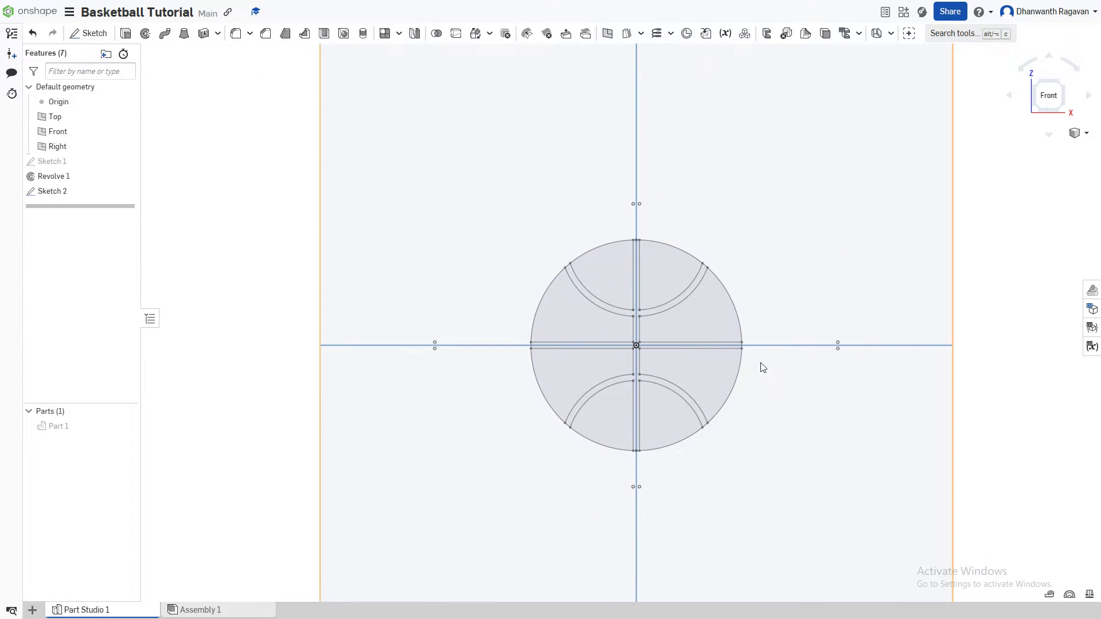
{"action": "left_click", "coordinate": [126, 34]}
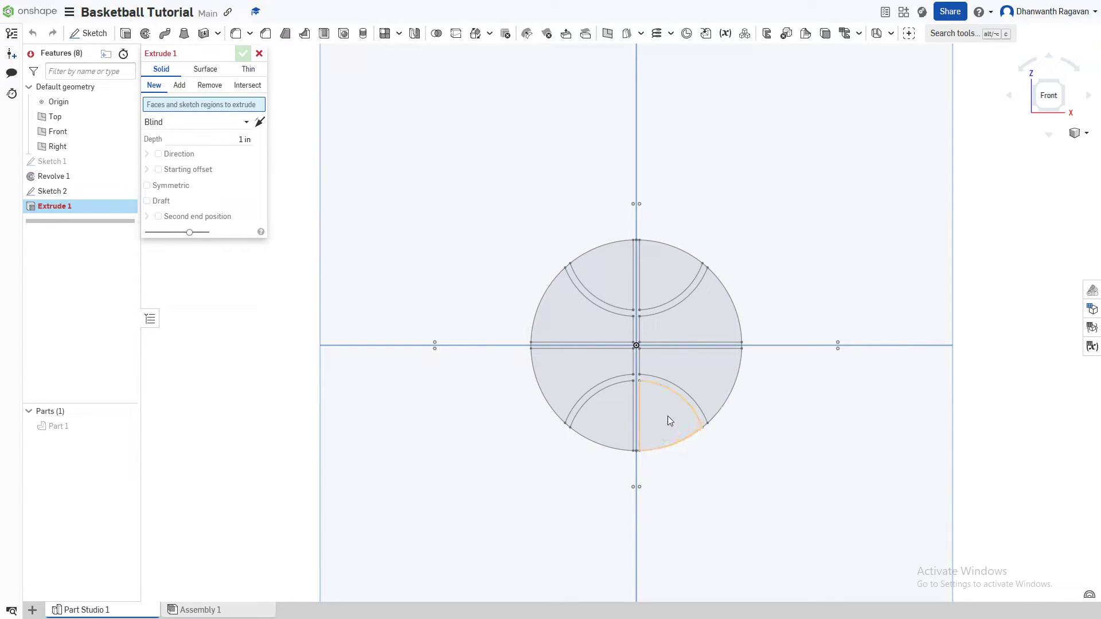
{"action": "left_click", "coordinate": [636, 376]}
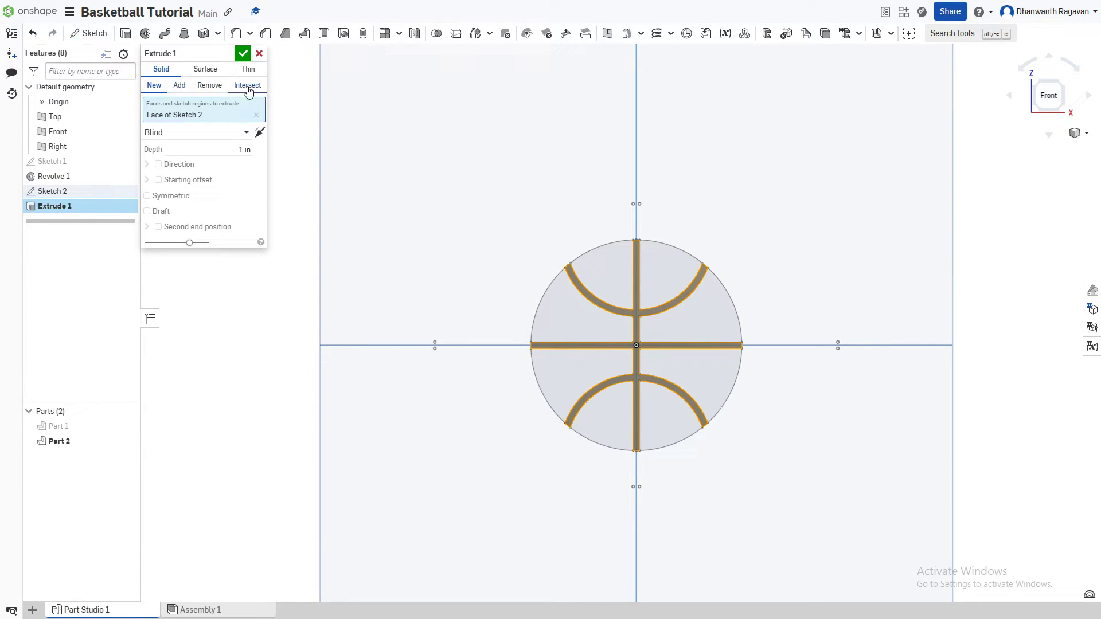
{"action": "left_click", "coordinate": [210, 86]}
{"action": "left_click", "coordinate": [241, 149]}
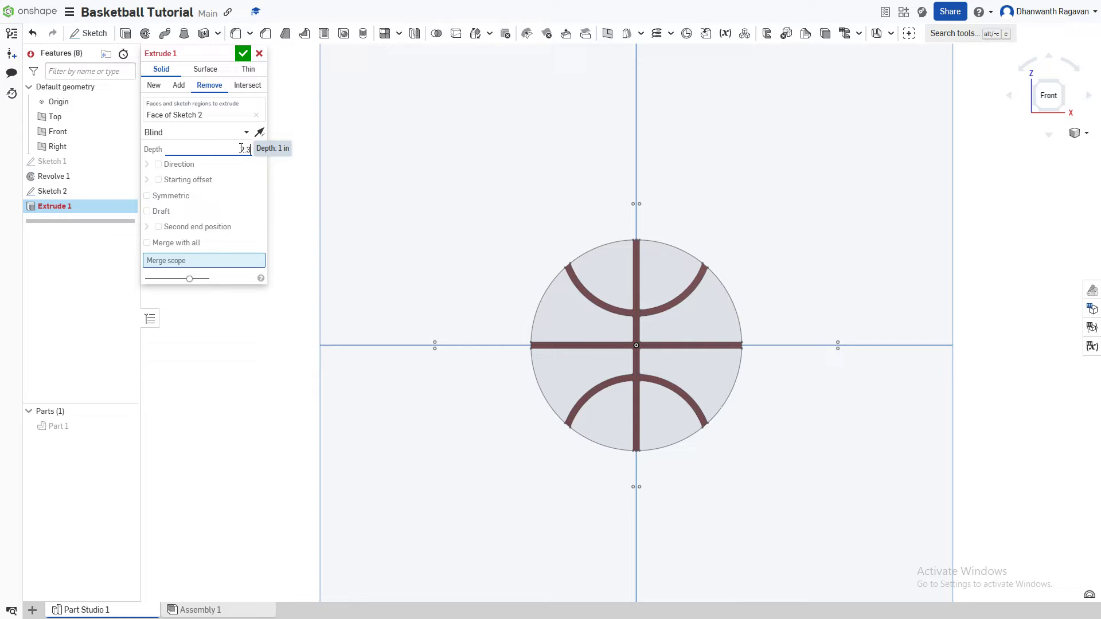
{"action": "type", "text": "2.36"}
{"action": "key", "text": "Return"}
{"action": "left_click", "coordinate": [175, 244]}
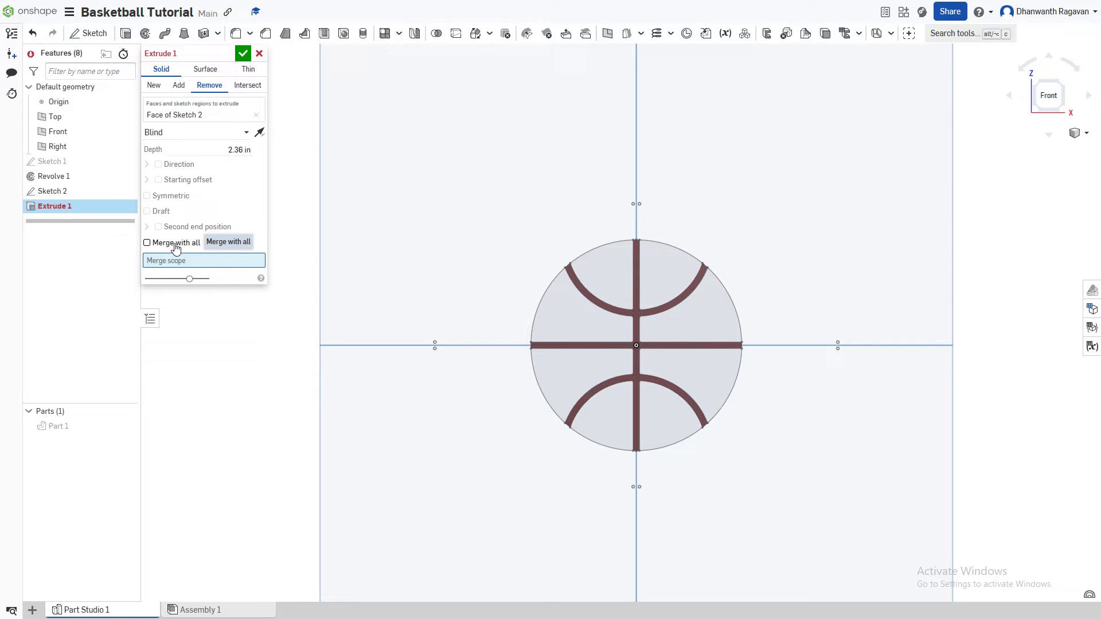
{"action": "left_click", "coordinate": [172, 198]}
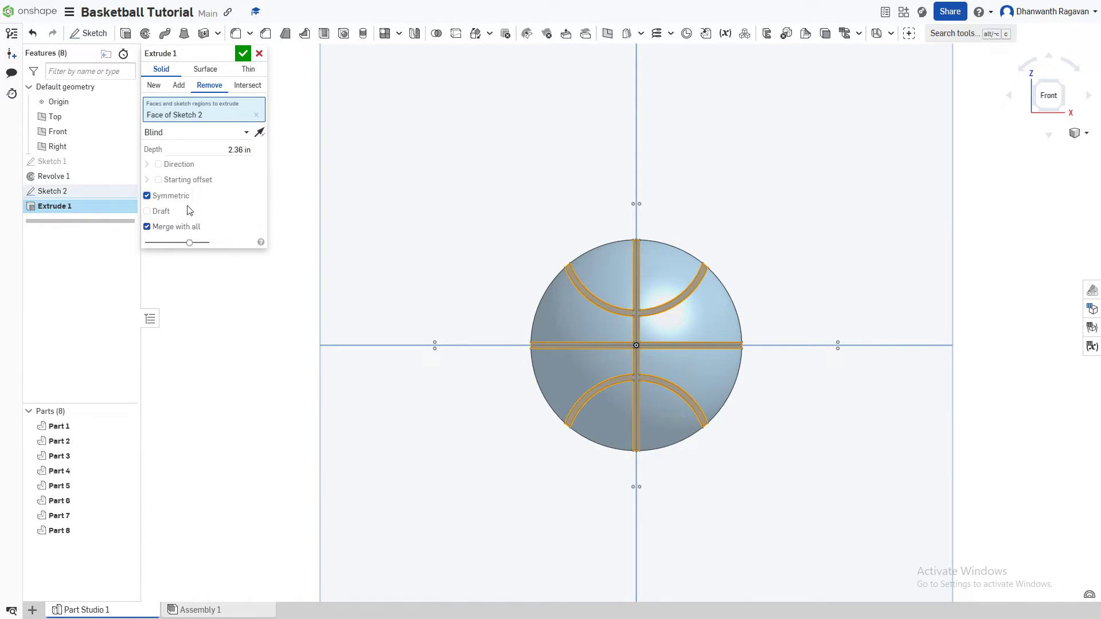
{"action": "left_click", "coordinate": [244, 55]}
{"action": "scroll", "coordinate": [745, 317], "scroll_direction": "down", "scroll_amount": 2}
{"action": "middle_click_drag", "start_coordinate": [777, 317], "coordinate": [683, 309]}
{"action": "scroll", "coordinate": [711, 310], "scroll_direction": "down", "scroll_amount": 1}
{"action": "scroll", "coordinate": [684, 309], "scroll_direction": "up", "scroll_amount": 1}
{"action": "scroll", "coordinate": [684, 309], "scroll_direction": "down", "scroll_amount": 1}
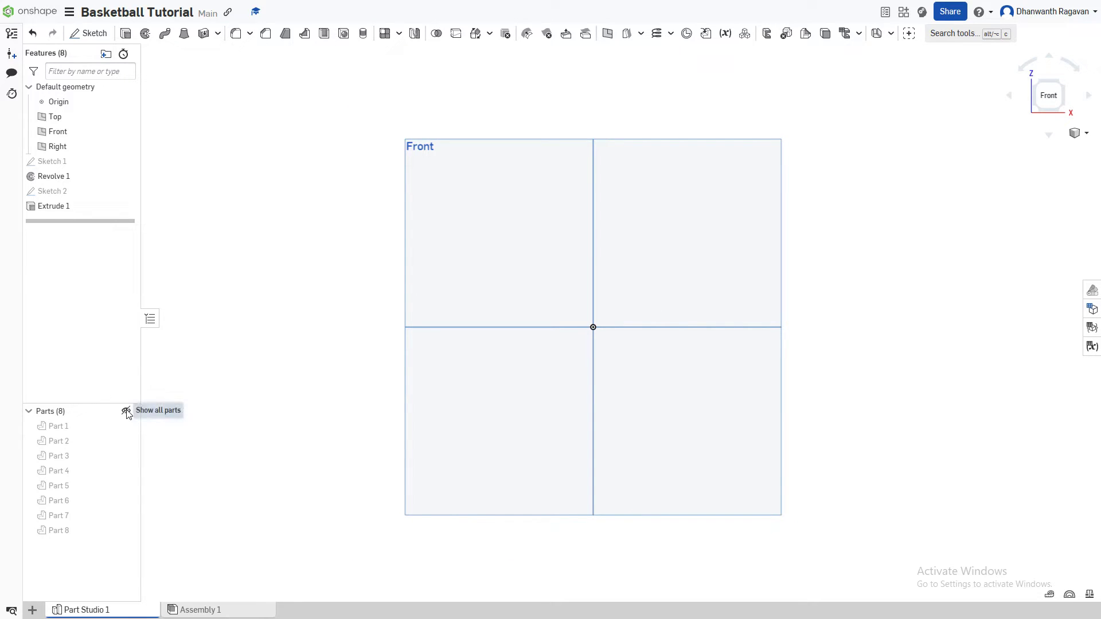
- Show all parts to check the cut ball, and hide them again
{"action": "left_click", "coordinate": [126, 412]}
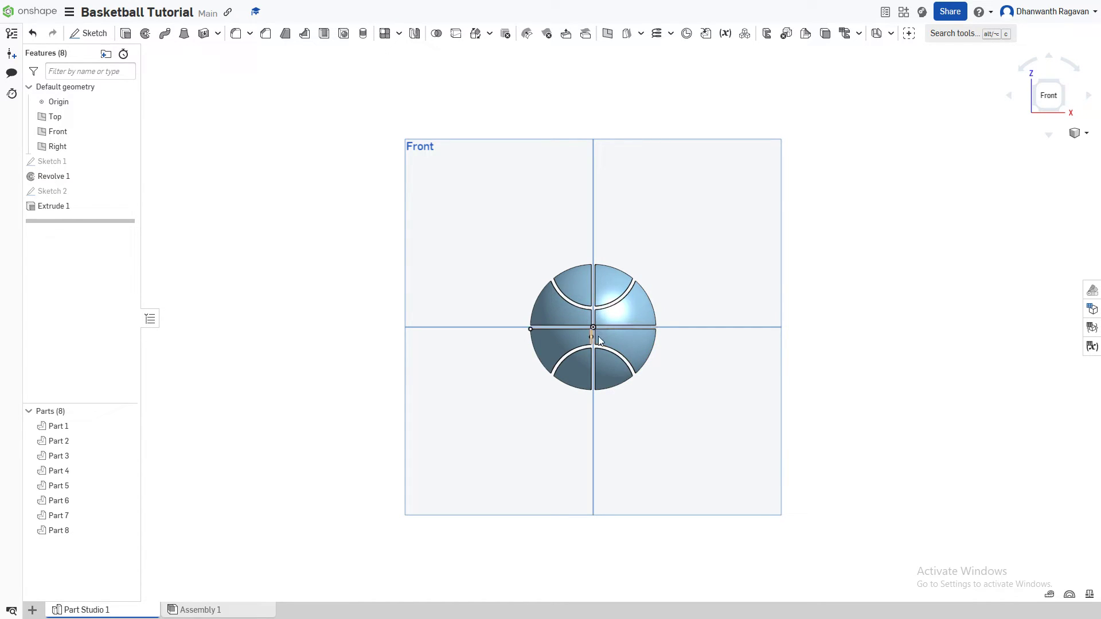
{"action": "left_click", "coordinate": [125, 411]}
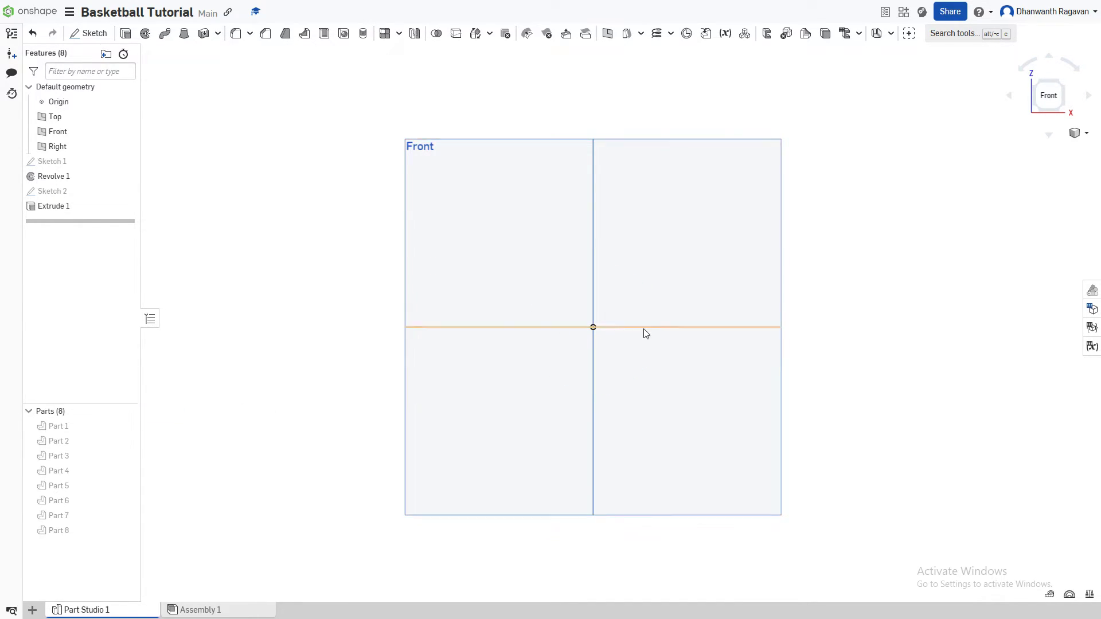
{"action": "scroll", "coordinate": [643, 330], "scroll_direction": "up", "scroll_amount": 3}
{"action": "middle_click_drag", "start_coordinate": [616, 308], "coordinate": [631, 309]}
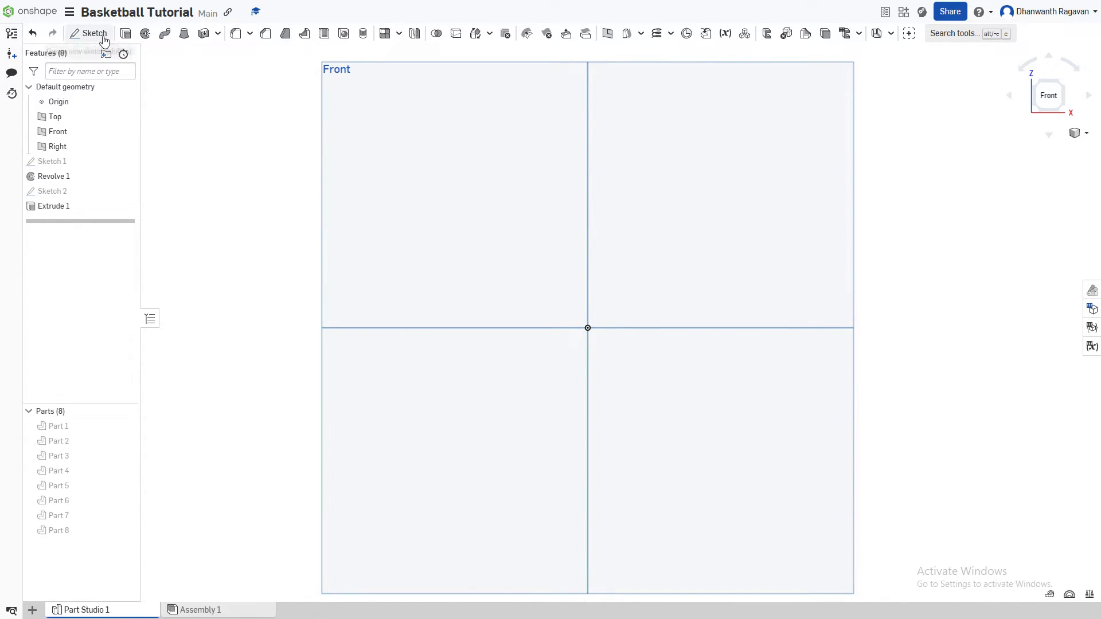
- Start a sketch on the Front plane and draw a circle centred on the origin with a 1.91 in diameter
{"action": "left_click", "coordinate": [86, 32]}
{"action": "left_click", "coordinate": [438, 245]}
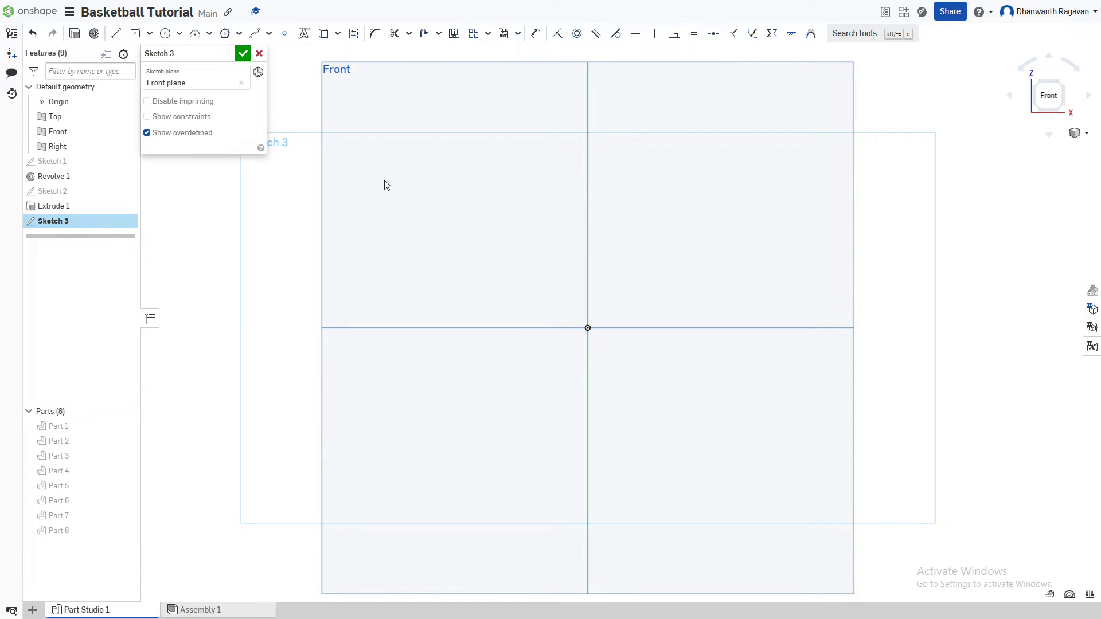
{"action": "left_click", "coordinate": [165, 33]}
{"action": "left_click", "coordinate": [588, 328]}
{"action": "left_click", "coordinate": [538, 227]}
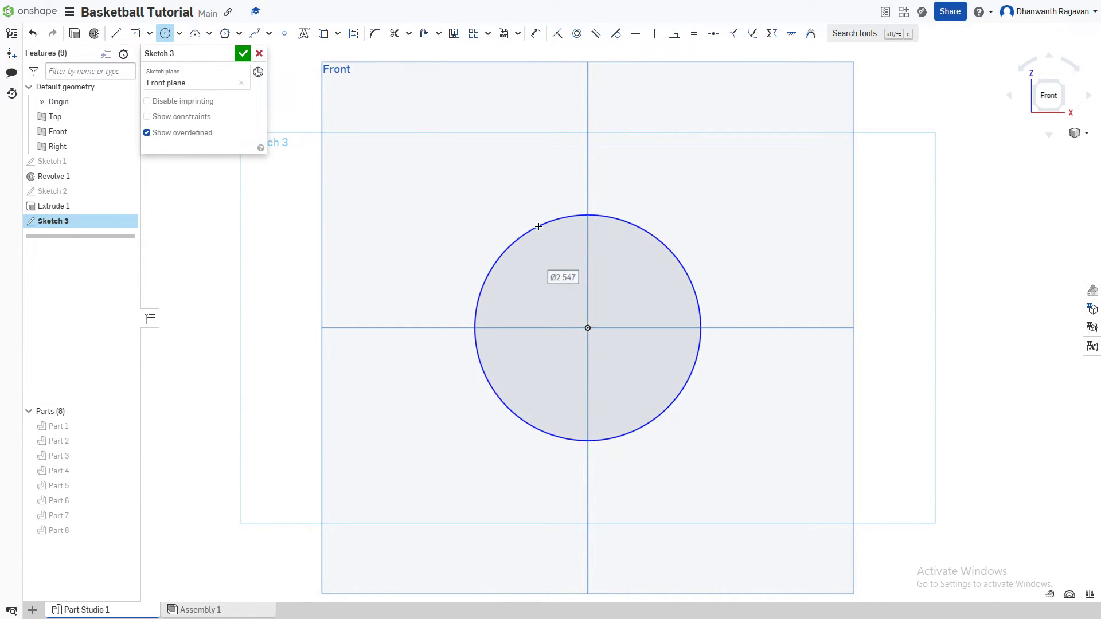
{"action": "type", "text": "1.91"}
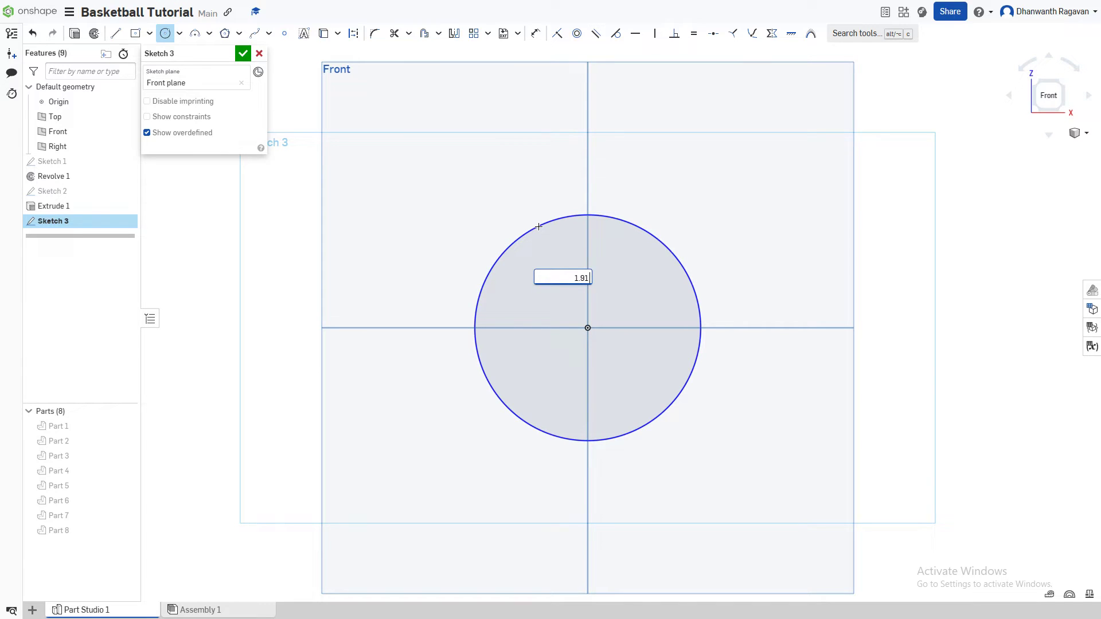
{"action": "type", "text": " in"}
{"action": "key", "text": "Return"}
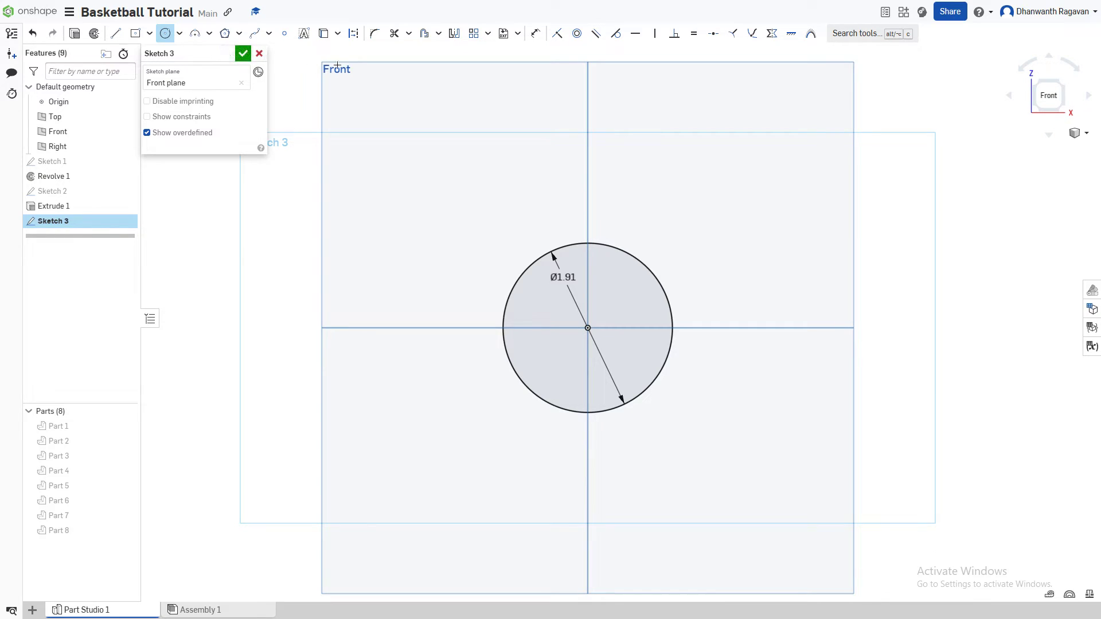
- Draw a vertical diameter line through the circle, trim away the circle's right half, and finish the sketch
{"action": "left_click", "coordinate": [115, 33]}
{"action": "left_click", "coordinate": [587, 242]}
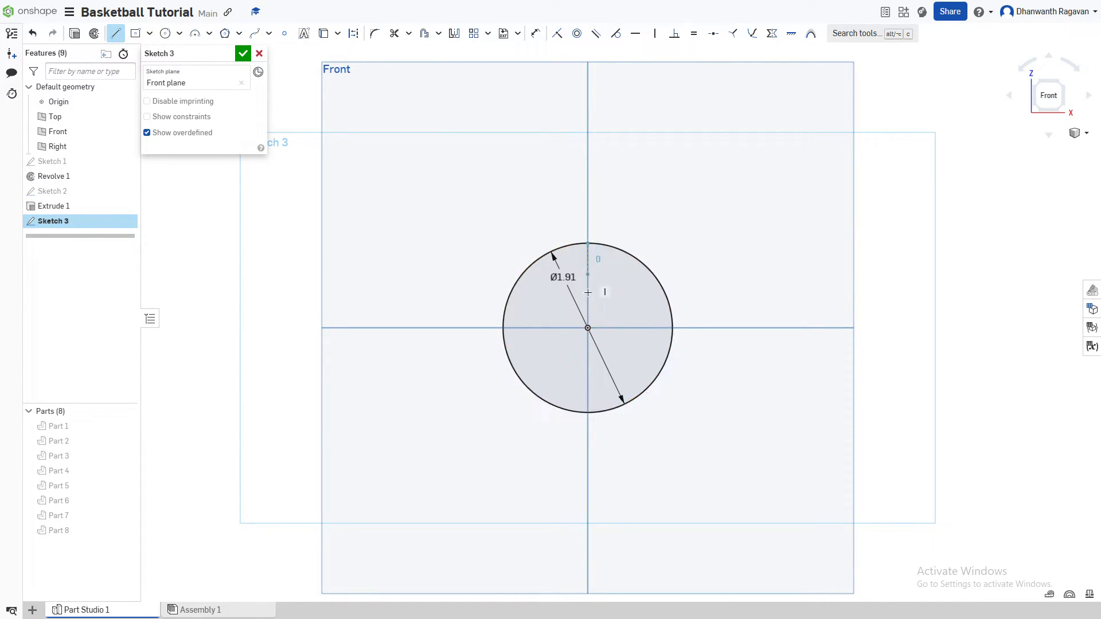
{"action": "left_click", "coordinate": [588, 410]}
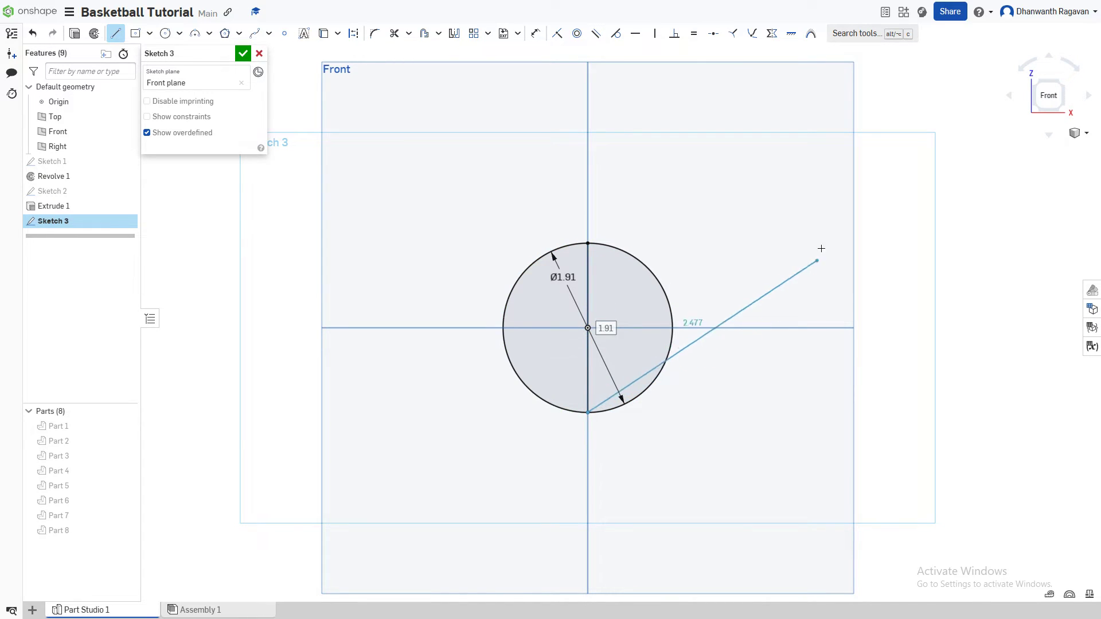
{"action": "right_click", "coordinate": [794, 219]}
{"action": "left_click", "coordinate": [804, 226]}
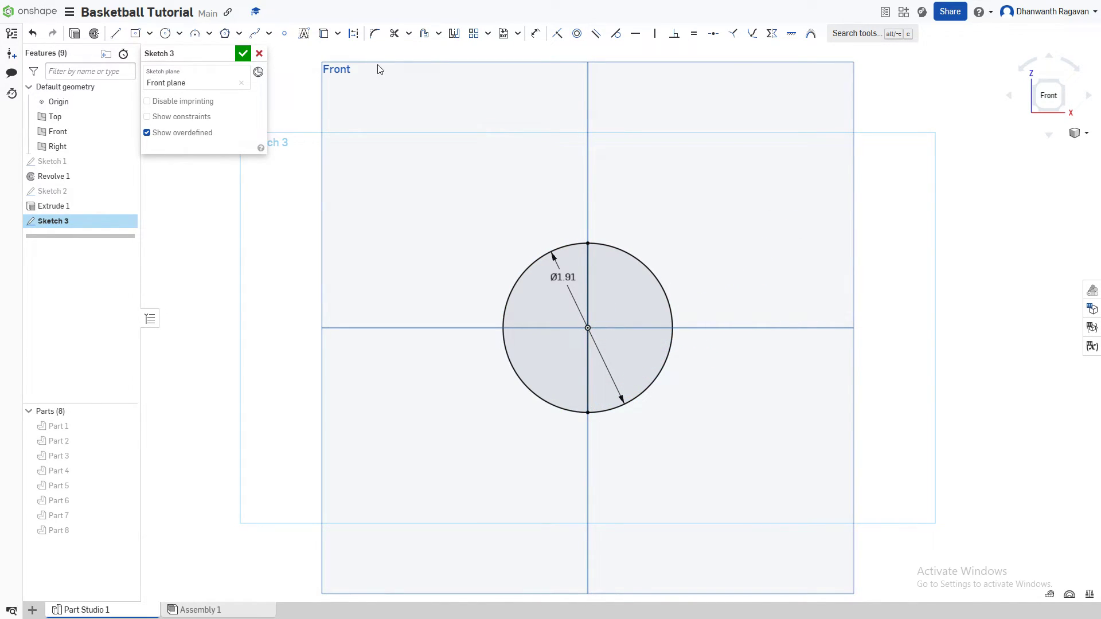
{"action": "left_click", "coordinate": [394, 35]}
{"action": "left_click", "coordinate": [654, 274]}
{"action": "left_click", "coordinate": [243, 53]}
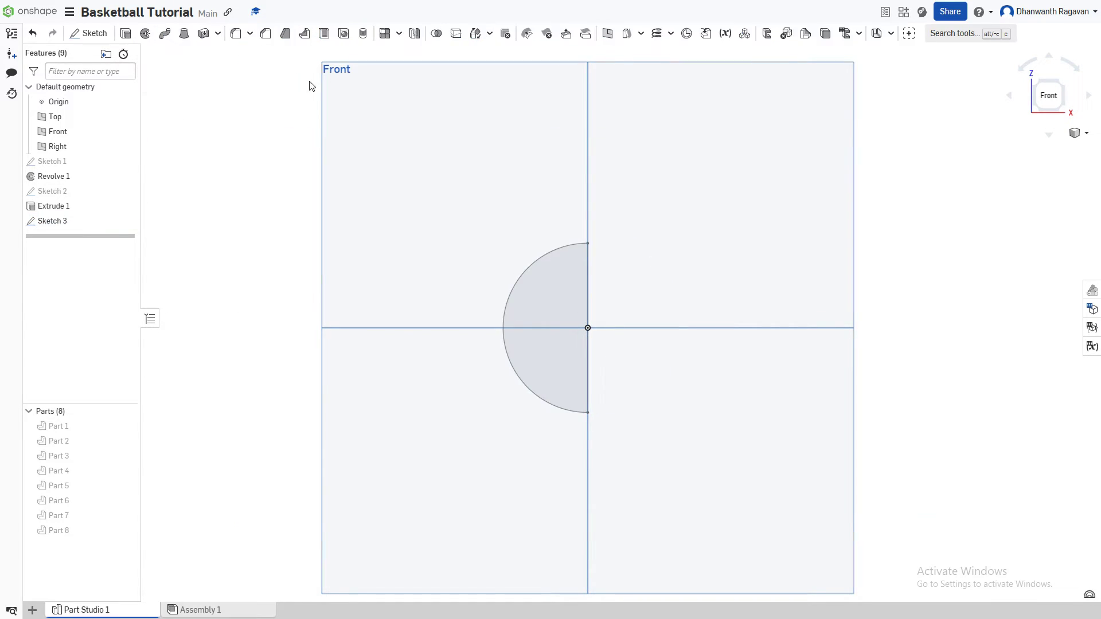
- Revolve the half-circle region a full turn about its straight edge as an Add, merged with all parts
{"action": "scroll", "coordinate": [468, 140], "scroll_direction": "down", "scroll_amount": 2}
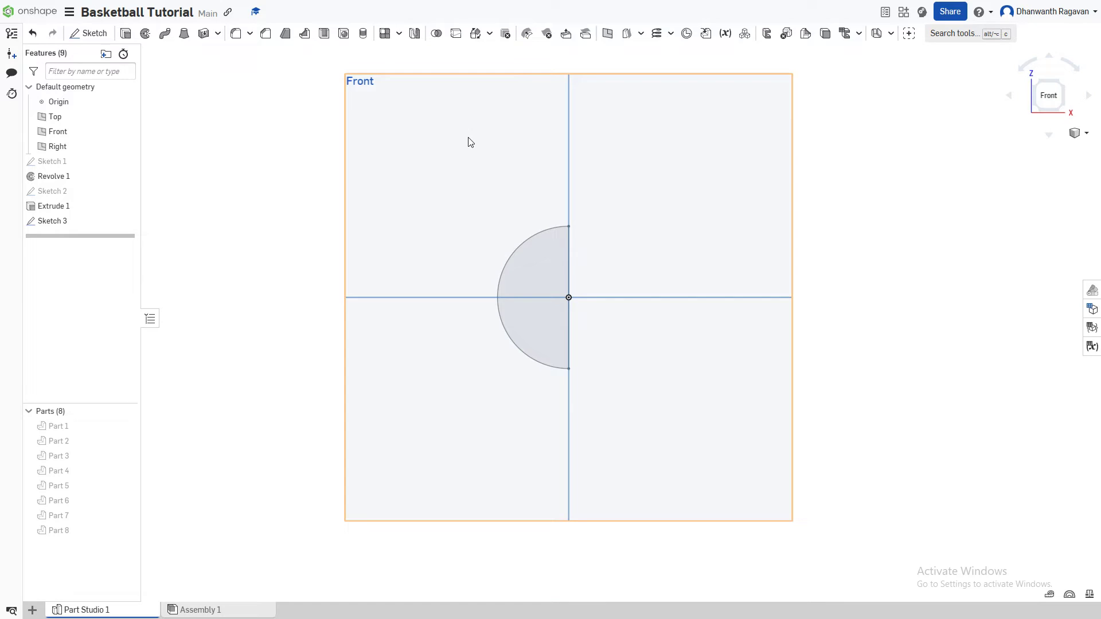
{"action": "left_click", "coordinate": [145, 33]}
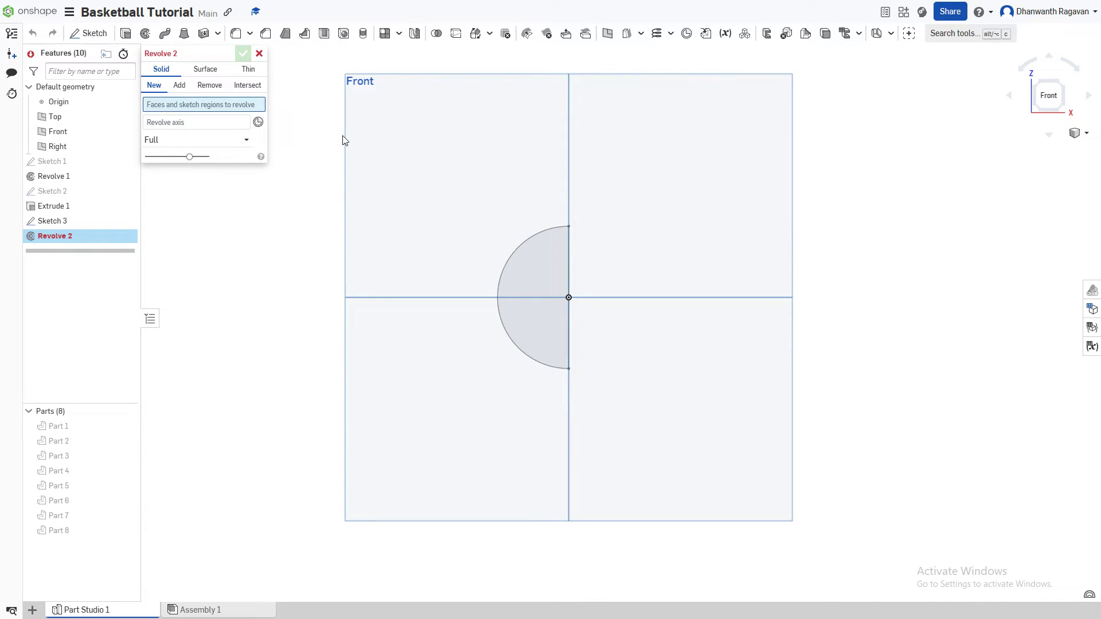
{"action": "left_click", "coordinate": [562, 284]}
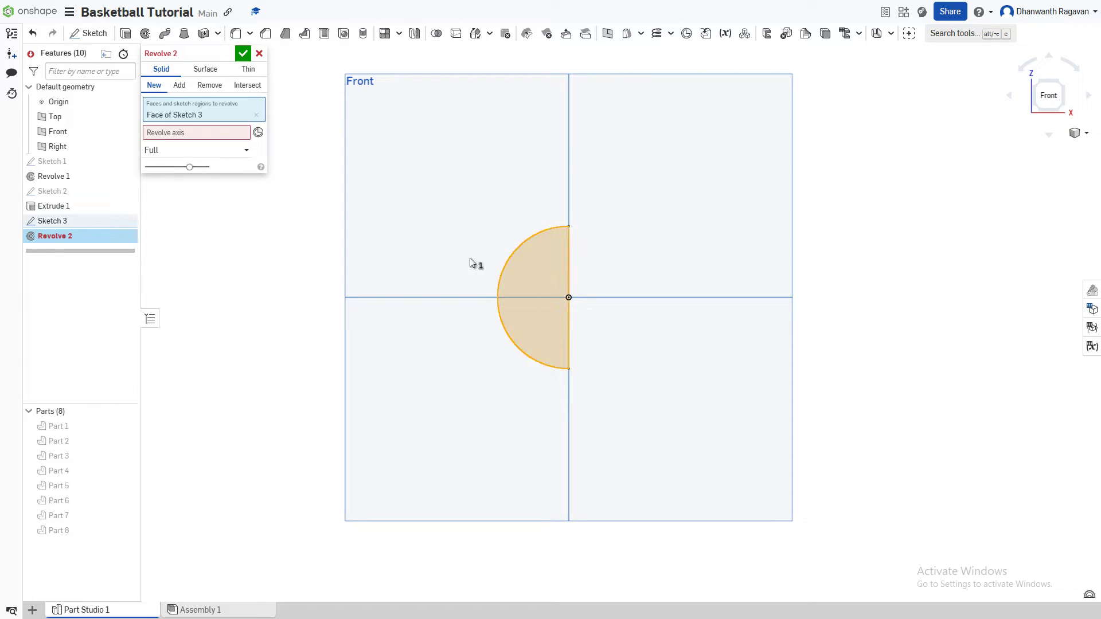
{"action": "left_click", "coordinate": [192, 134]}
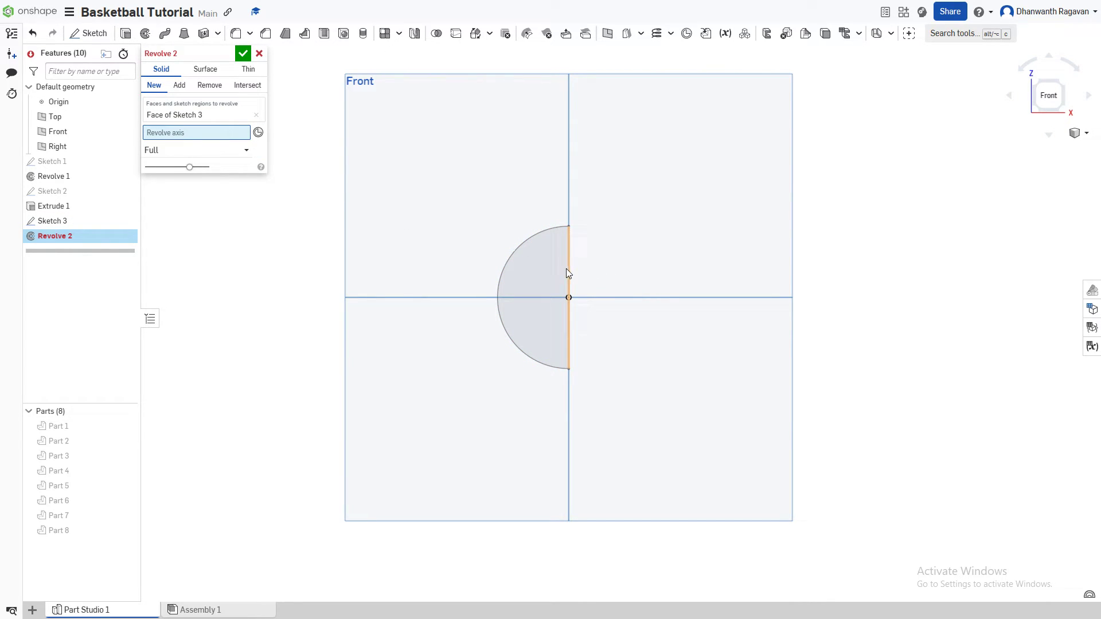
{"action": "left_click", "coordinate": [567, 268]}
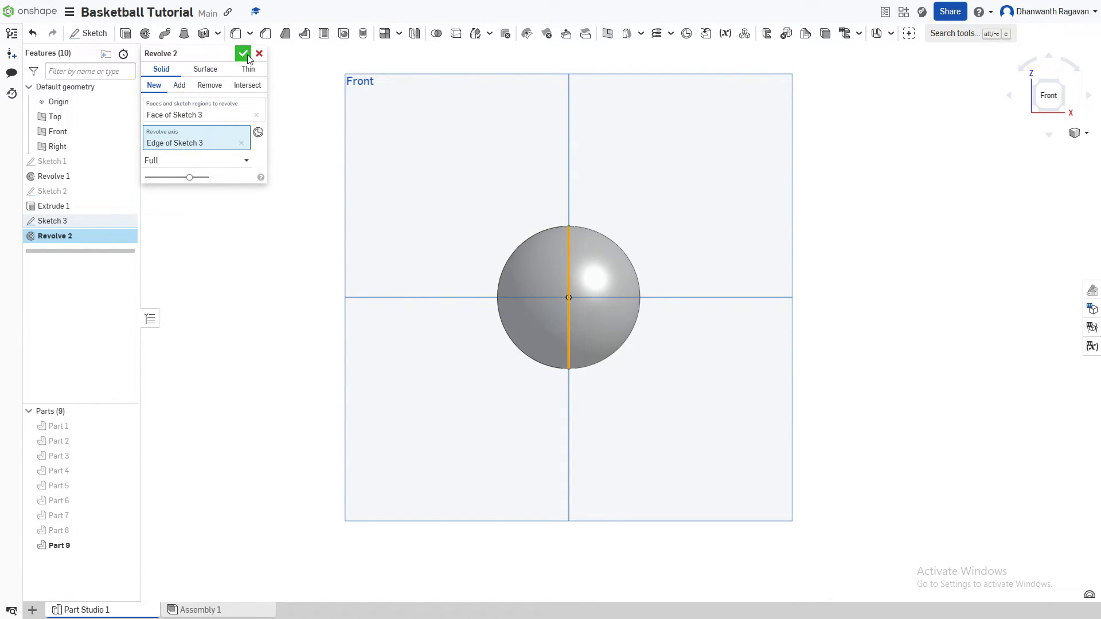
{"action": "left_click", "coordinate": [180, 85]}
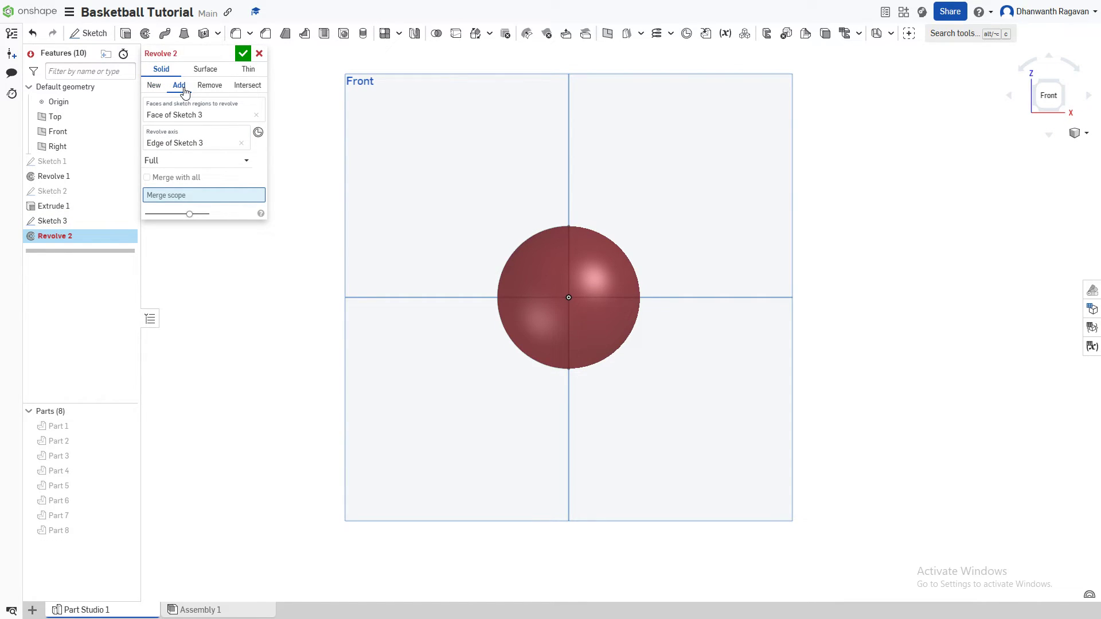
{"action": "left_click", "coordinate": [168, 183]}
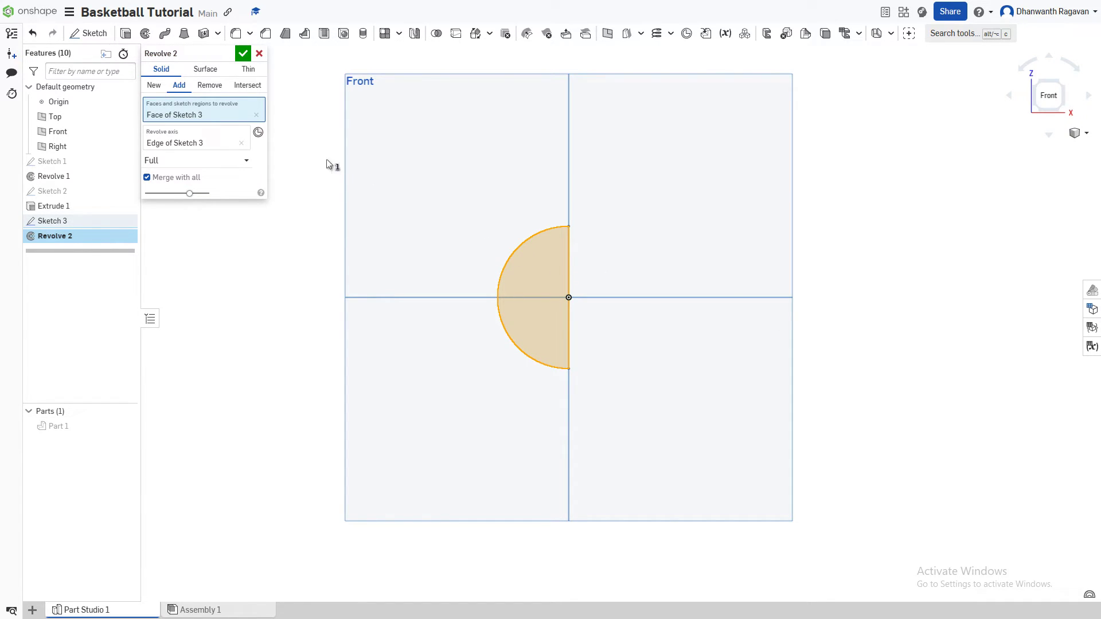
{"action": "left_click", "coordinate": [186, 162]}
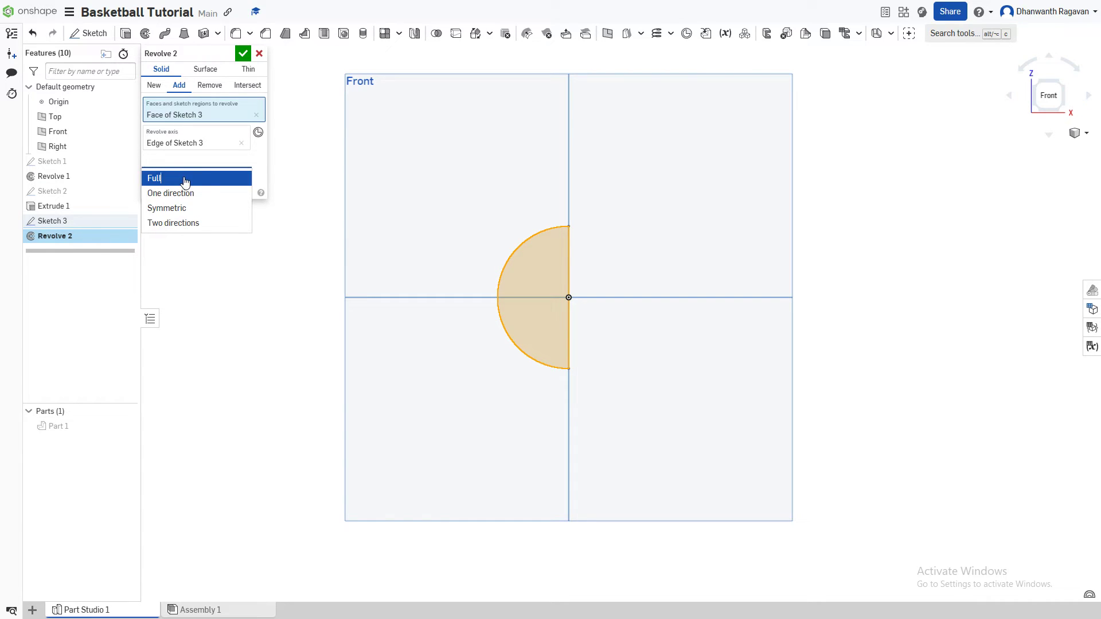
{"action": "left_click", "coordinate": [185, 182]}
{"action": "left_click", "coordinate": [244, 56]}
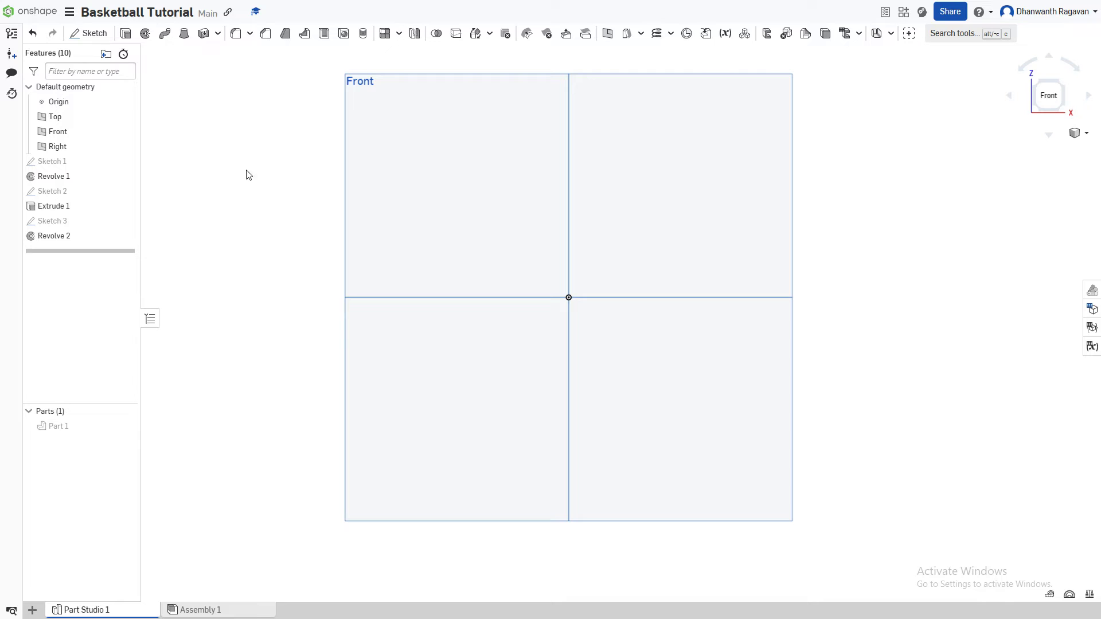
- Show Part 1, inspect the seamed ball from an angle, and return to the Front view
{"action": "left_click", "coordinate": [126, 426]}
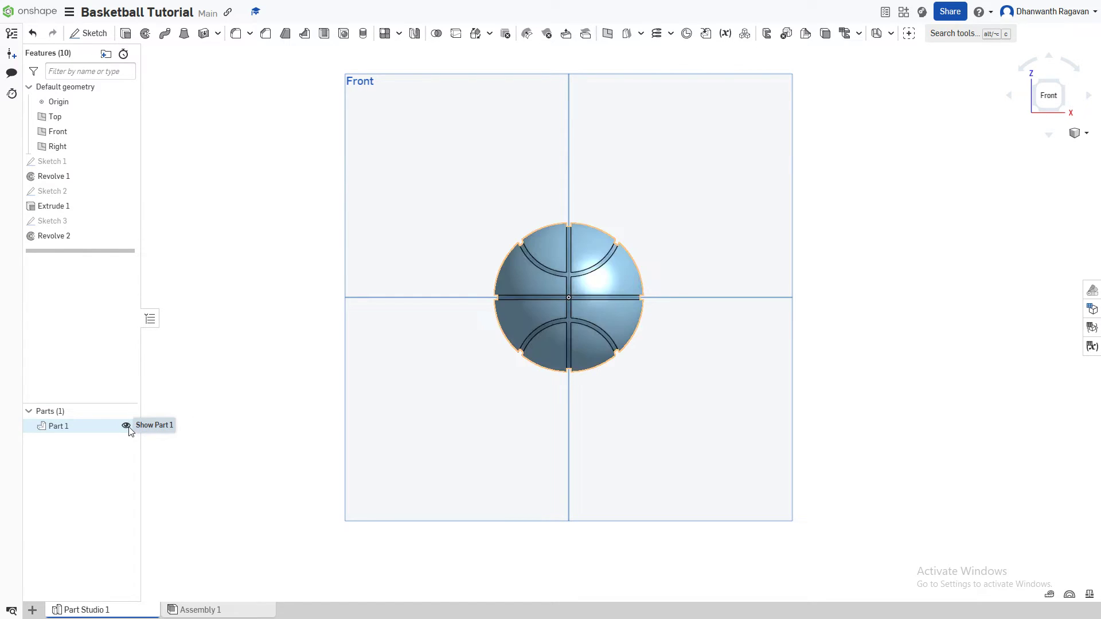
{"action": "right_click_drag", "start_coordinate": [566, 335], "coordinate": [598, 385]}
{"action": "left_click", "coordinate": [1045, 90]}
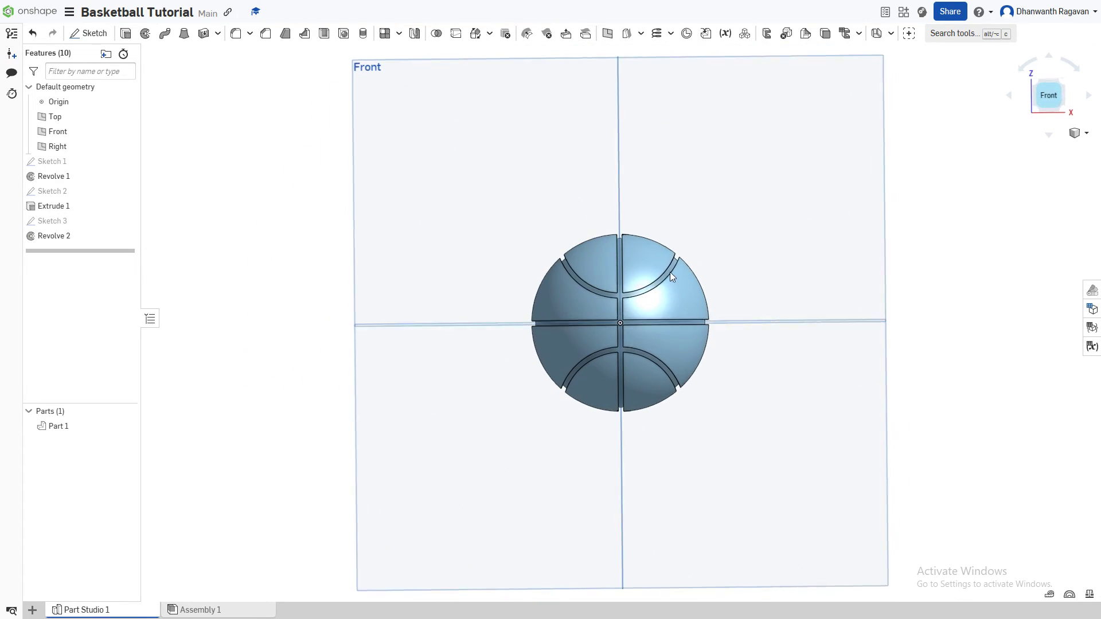
{"action": "mouse_move", "coordinate": [673, 343]}
{"action": "right_mouse_down"}
{"action": "mouse_move", "coordinate": [697, 326]}
{"action": "mouse_move", "coordinate": [690, 331]}
{"action": "right_mouse_up"}
{"action": "left_click", "coordinate": [1036, 99]}
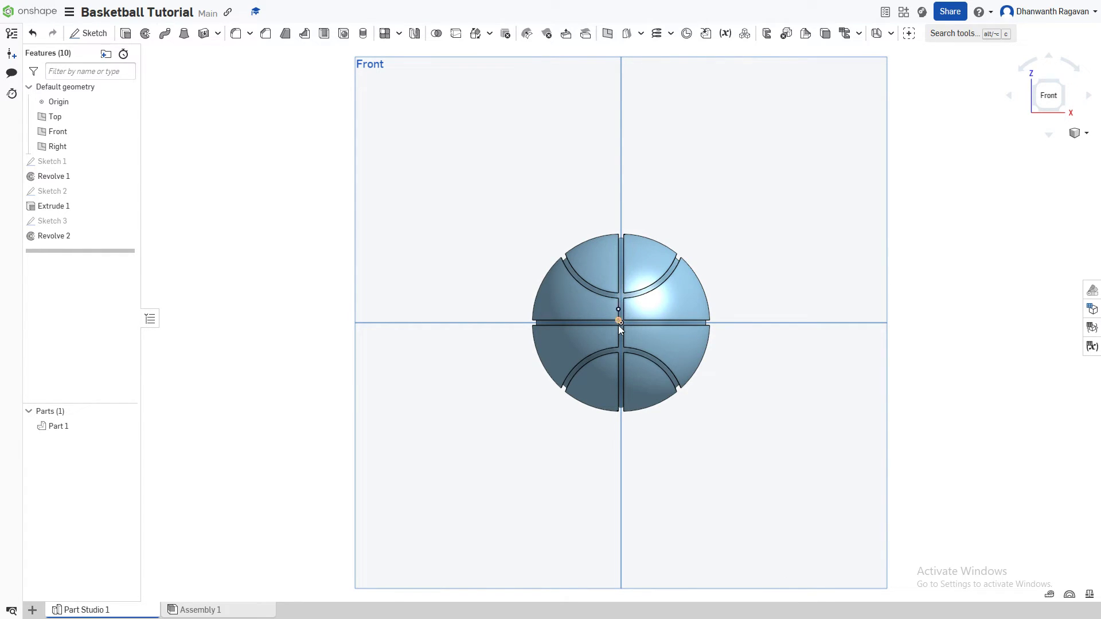
- Apply a black (000000) face appearance to the Revolve 2 feature
{"action": "right_click", "coordinate": [71, 237]}
{"action": "left_click", "coordinate": [207, 236]}
{"action": "right_click", "coordinate": [81, 239]}
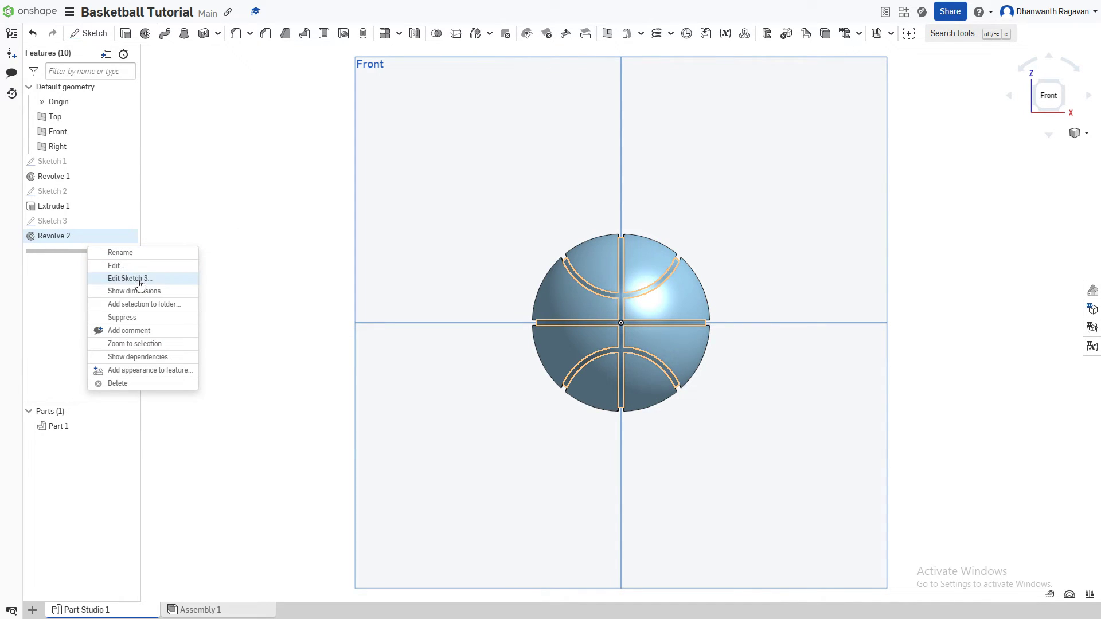
{"action": "left_click", "coordinate": [138, 370]}
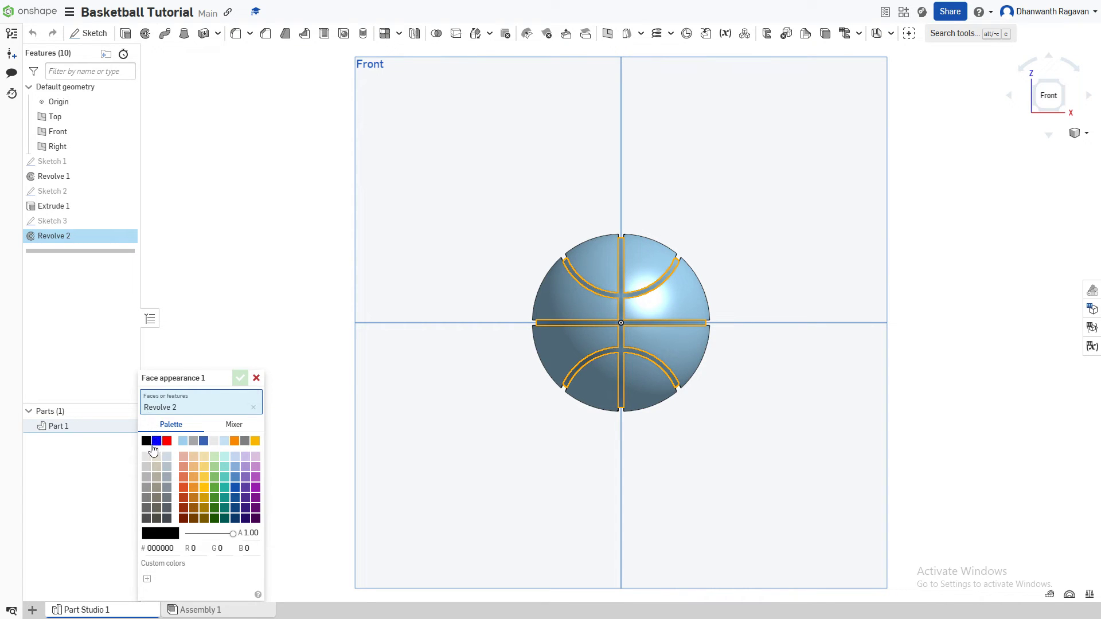
{"action": "left_click", "coordinate": [147, 446]}
{"action": "left_click", "coordinate": [240, 378]}
- Apply a black (000000) face appearance to the Extrude 1 seam cut
{"action": "right_click_drag", "start_coordinate": [538, 321], "coordinate": [598, 310]}
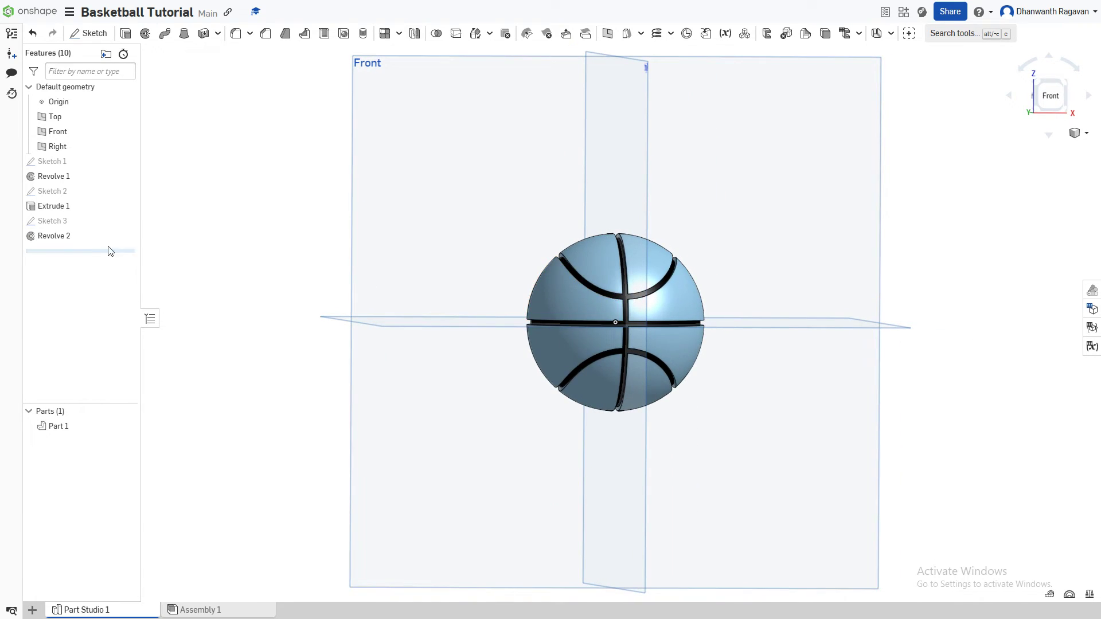
{"action": "right_click", "coordinate": [60, 212]}
{"action": "left_click", "coordinate": [136, 354]}
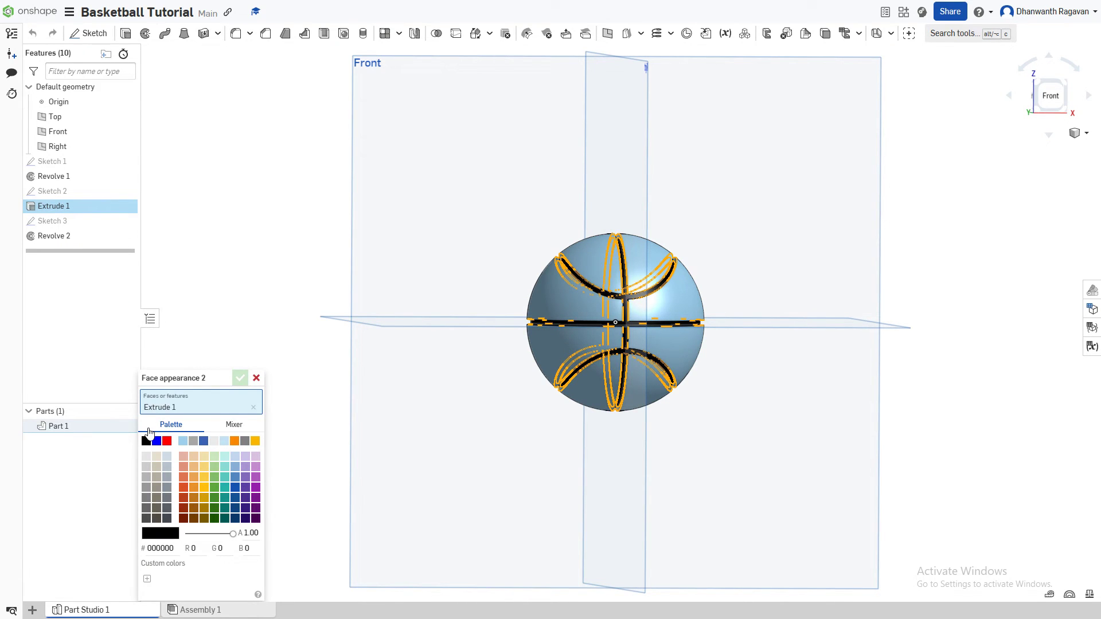
{"action": "left_click", "coordinate": [240, 378]}
{"action": "mouse_move", "coordinate": [549, 363]}
{"action": "right_mouse_down"}
{"action": "mouse_move", "coordinate": [515, 369]}
{"action": "mouse_move", "coordinate": [549, 377]}
{"action": "right_mouse_up"}
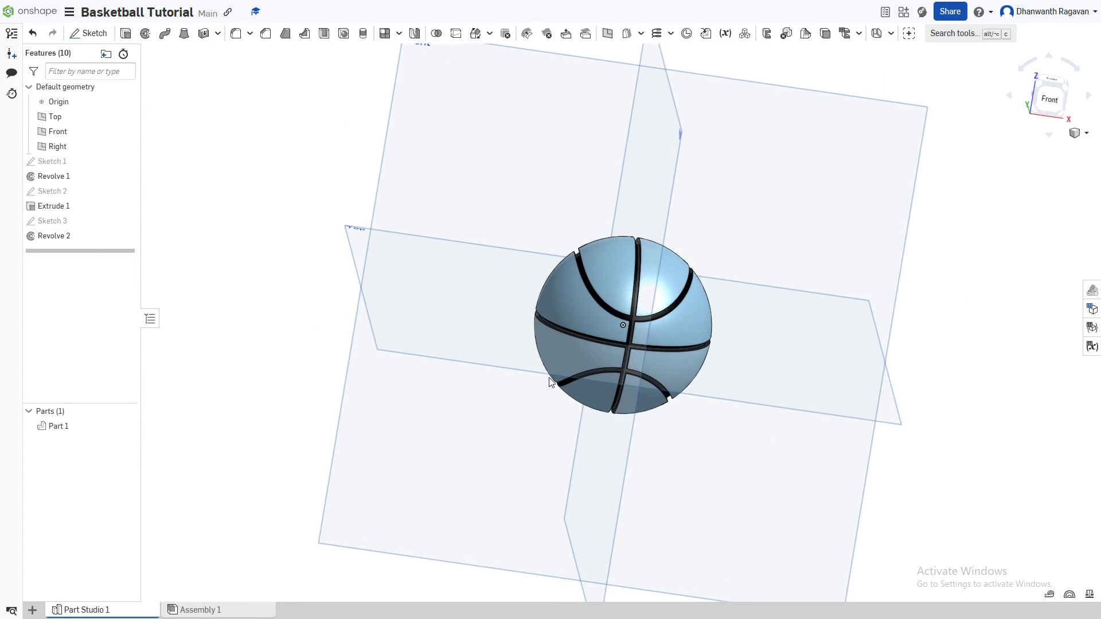
{"action": "left_click", "coordinate": [1050, 102]}
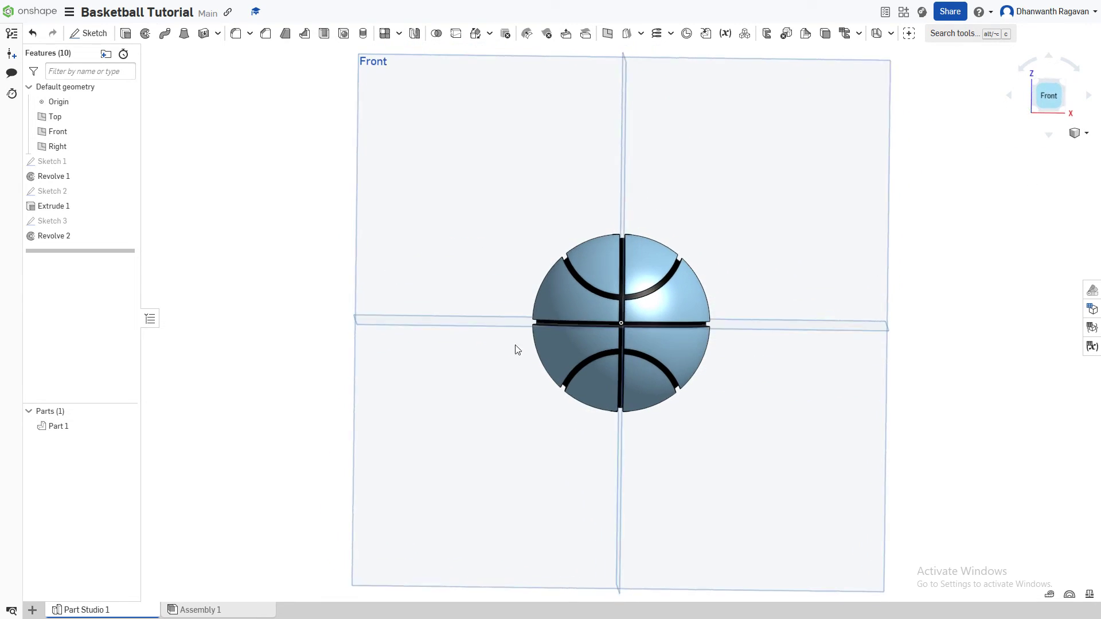
{"action": "right_click", "coordinate": [71, 430]}
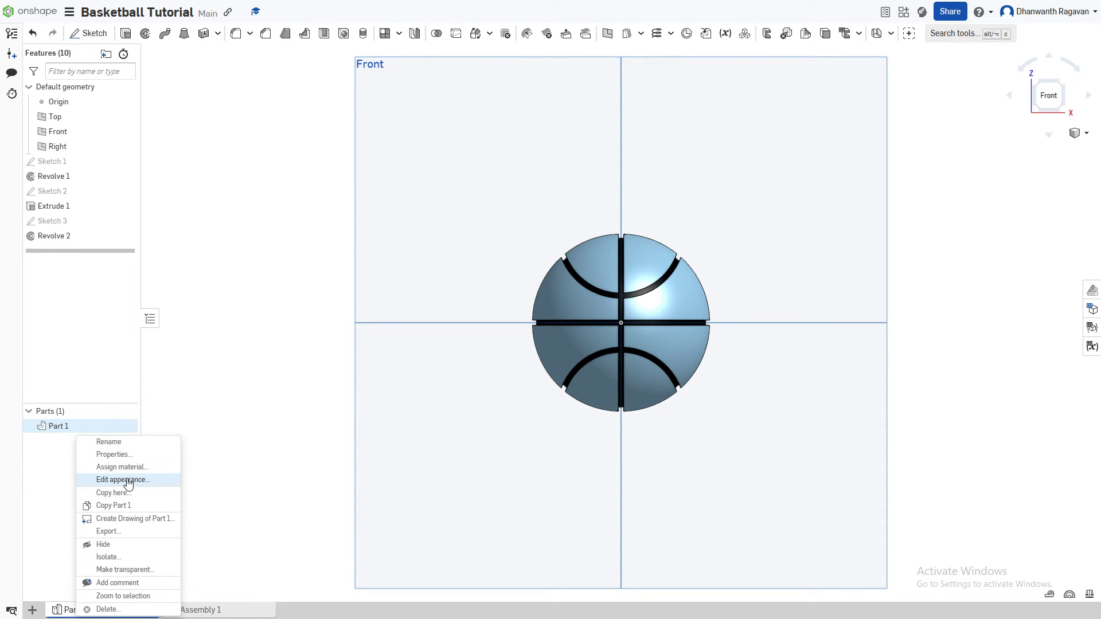
{"action": "left_click", "coordinate": [196, 397]}
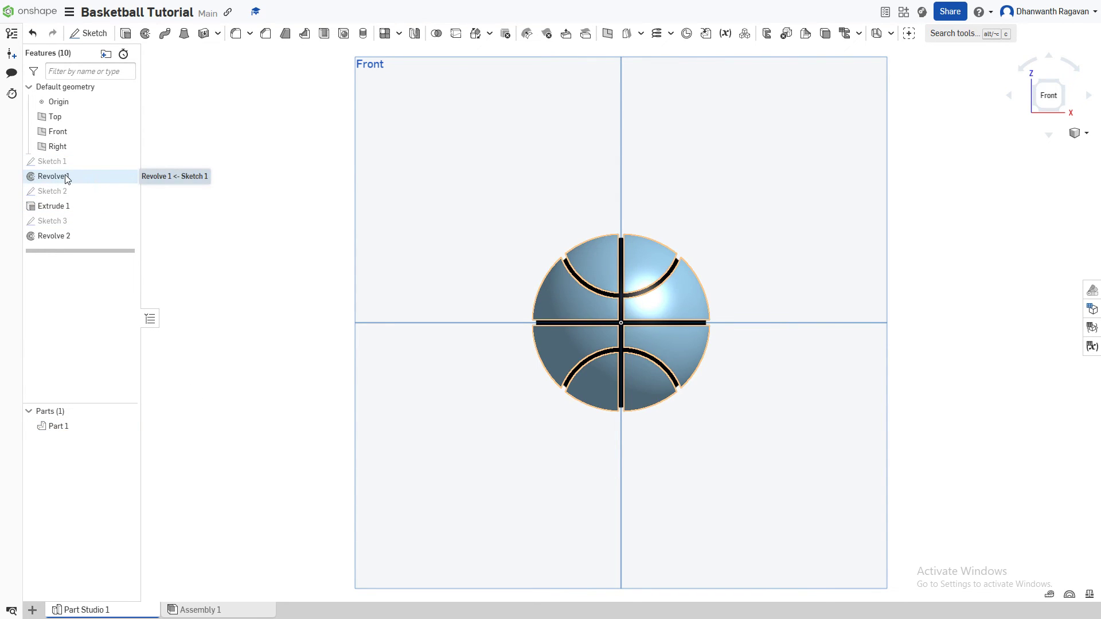
{"action": "key", "text": "shift+7"}
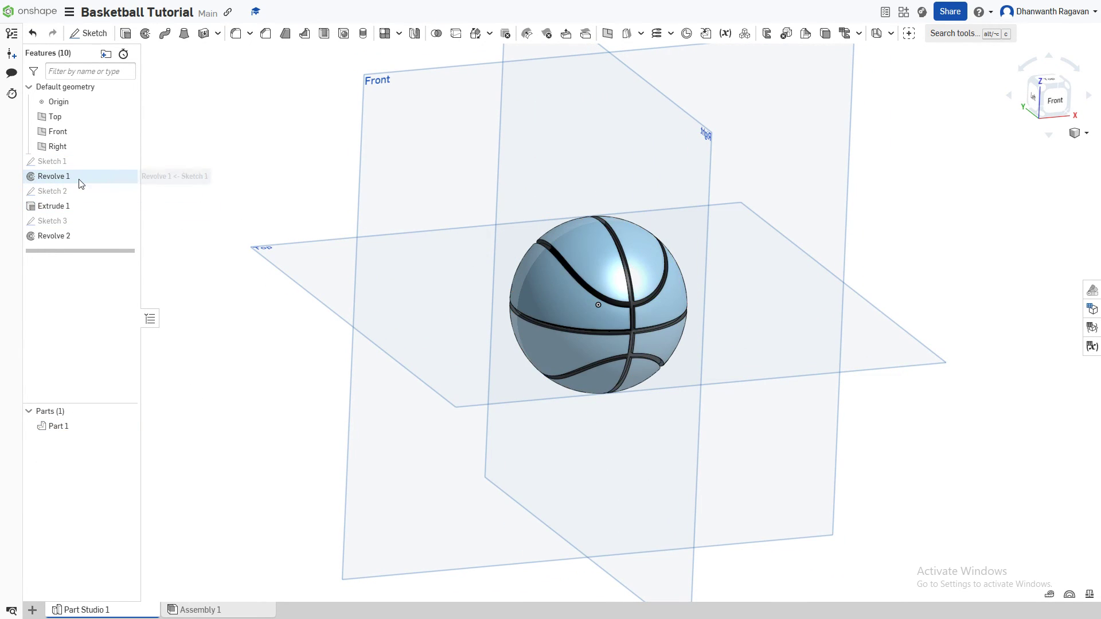
{"action": "right_click_drag", "start_coordinate": [260, 239], "coordinate": [222, 212]}
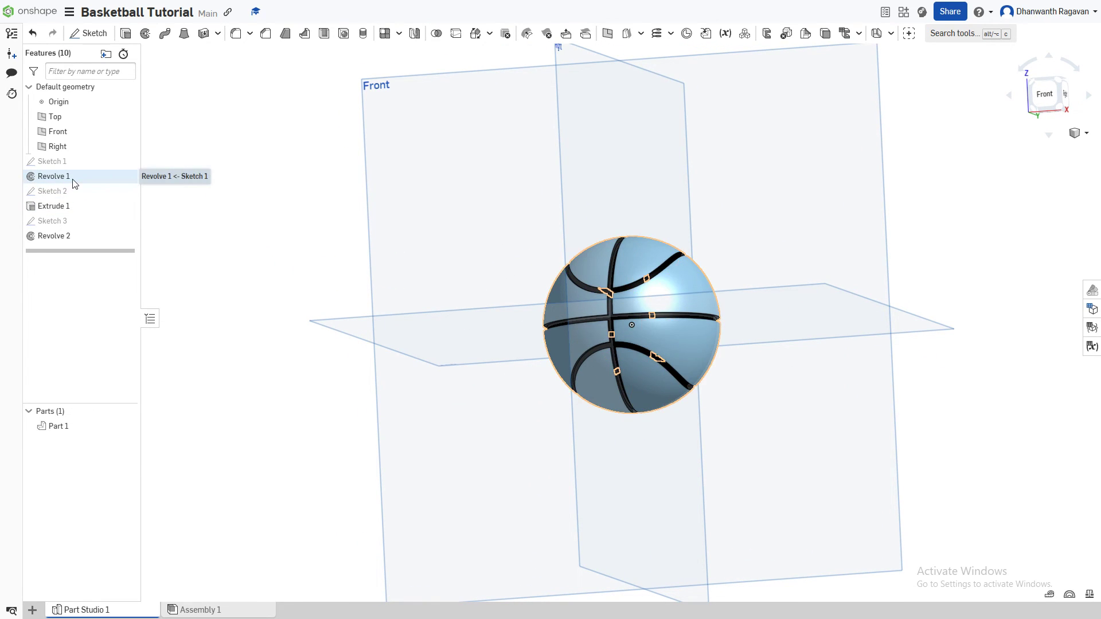
{"action": "right_click_drag", "start_coordinate": [231, 336], "coordinate": [255, 344]}
- Apply an orange (F88701) appearance to Part 1
{"action": "right_click", "coordinate": [83, 432]}
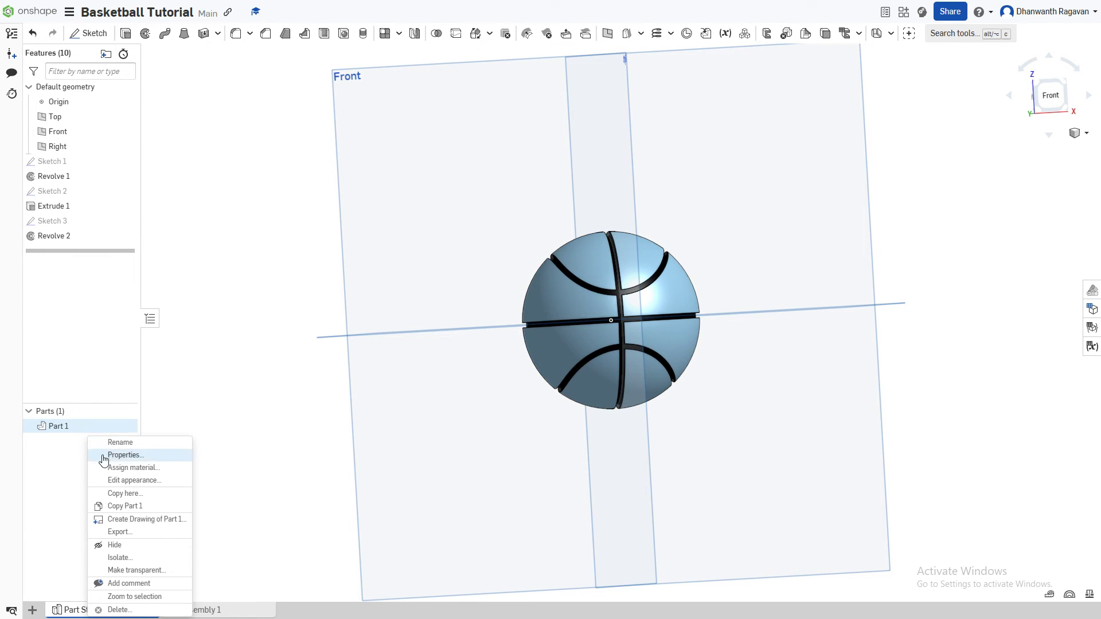
{"action": "left_click", "coordinate": [130, 481]}
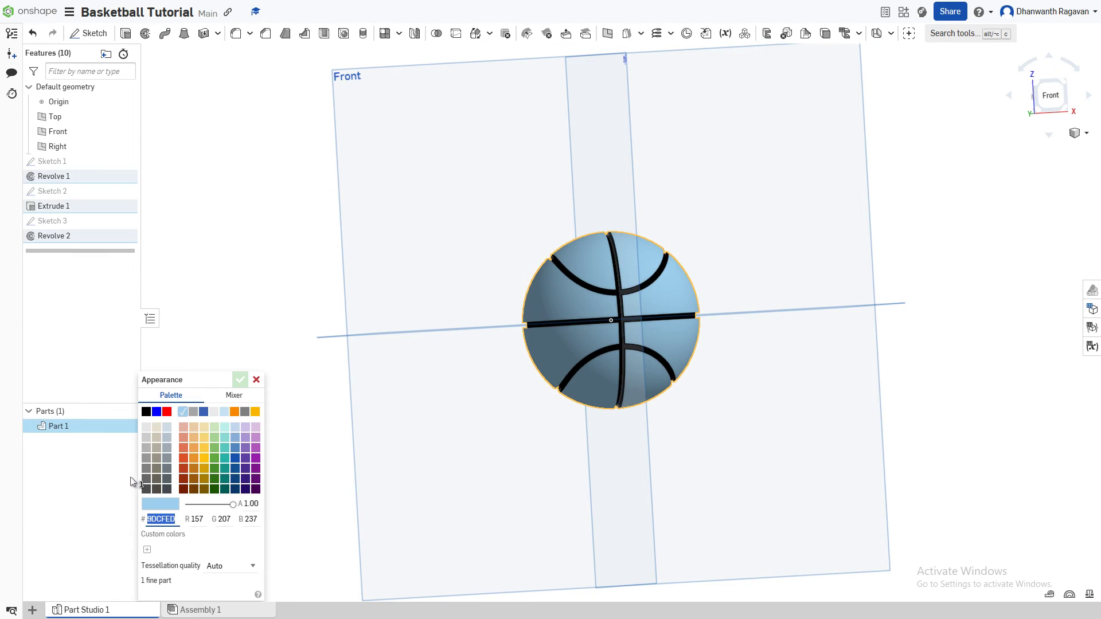
{"action": "left_click", "coordinate": [235, 413]}
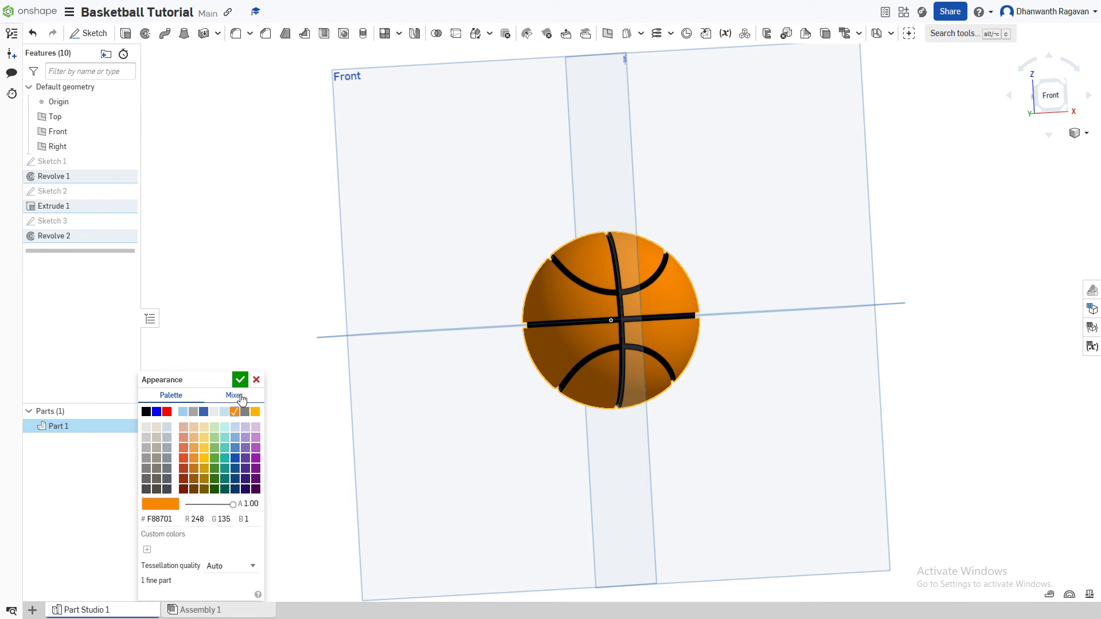
{"action": "left_click", "coordinate": [240, 381]}
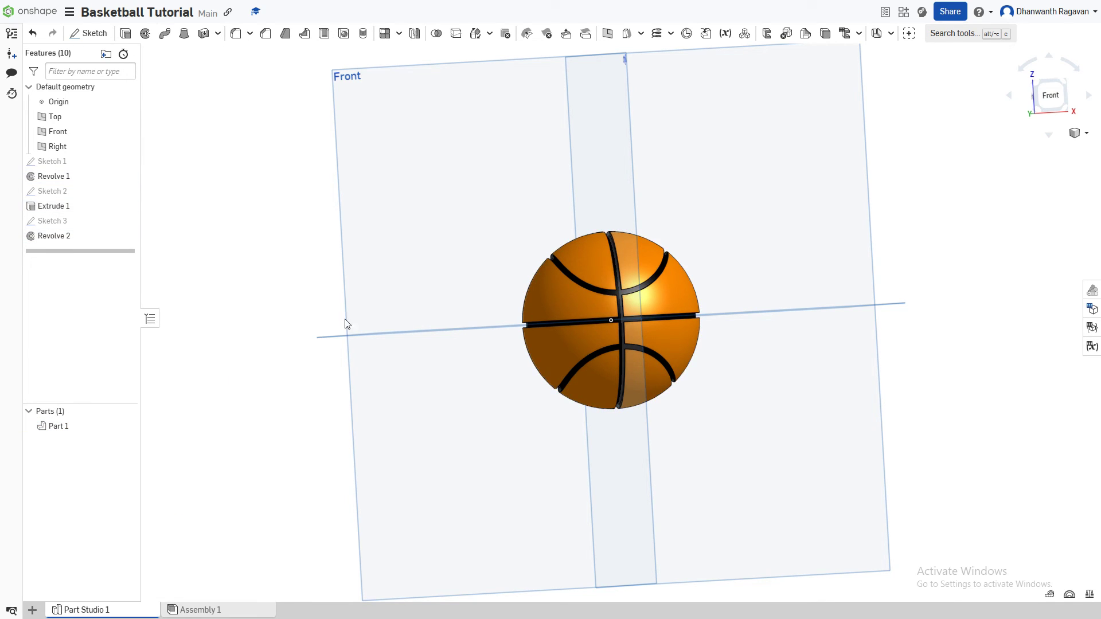
- Inspect the orange ball from an angle and open the appearance settings of Part 1
{"action": "left_click", "coordinate": [1053, 103]}
{"action": "right_click_drag", "start_coordinate": [635, 340], "coordinate": [738, 185]}
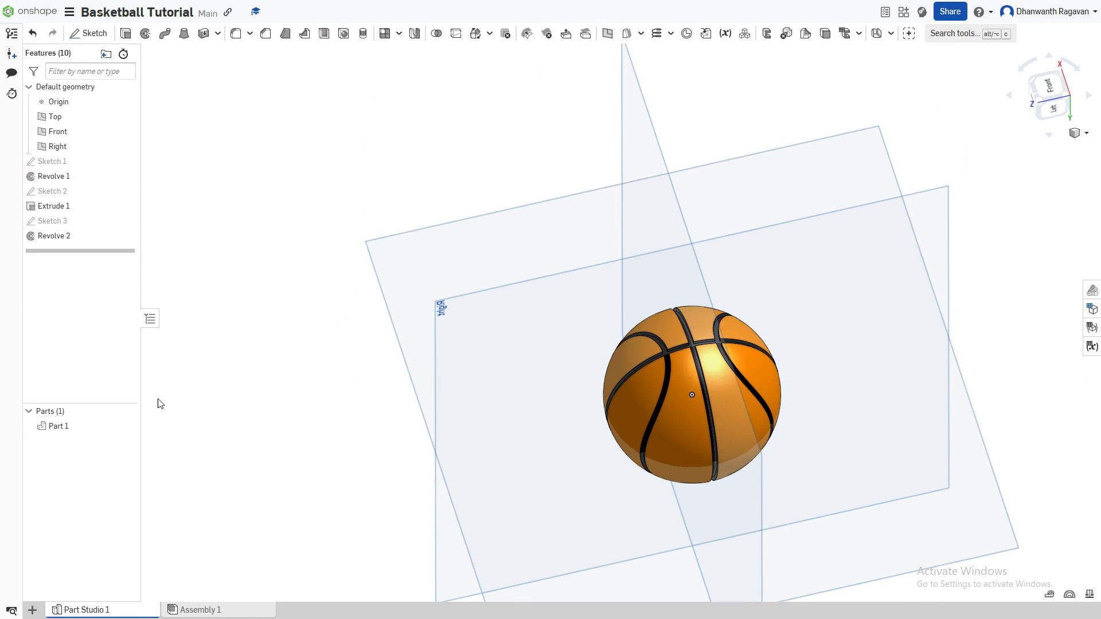
{"action": "right_click", "coordinate": [75, 425]}
{"action": "left_click", "coordinate": [127, 477]}
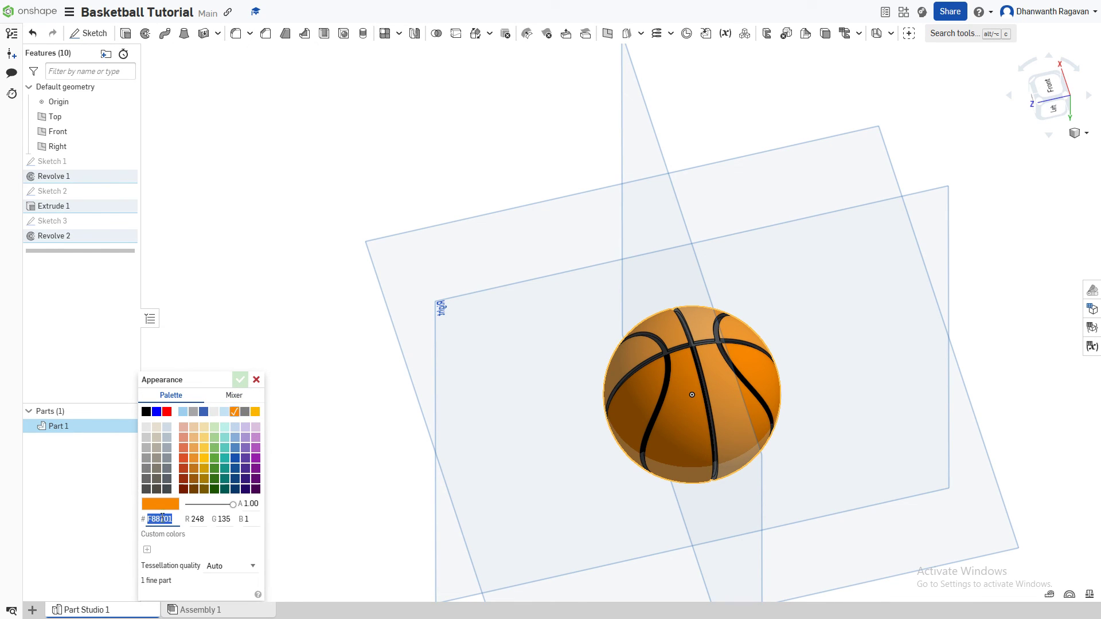
{"action": "left_click", "coordinate": [293, 407]}
- Return to the Front view and hide the default Top, Front and Right planes
{"action": "left_click", "coordinate": [1052, 101]}
{"action": "left_click_drag", "start_coordinate": [1049, 95], "coordinate": [977, 35]}
{"action": "left_click", "coordinate": [1046, 109]}
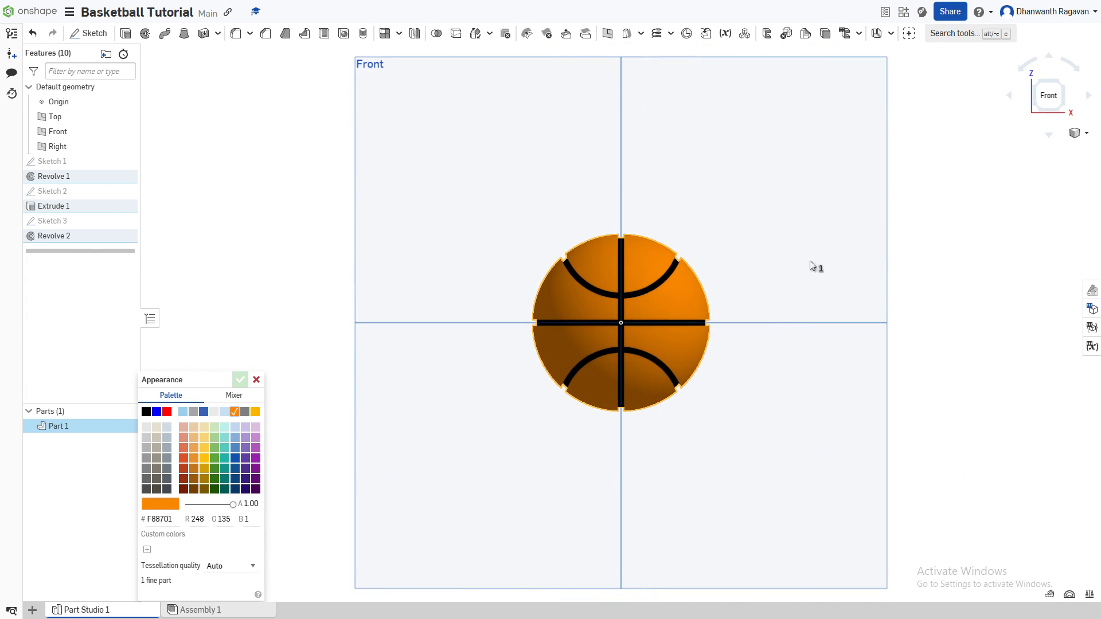
{"action": "key", "text": "p"}
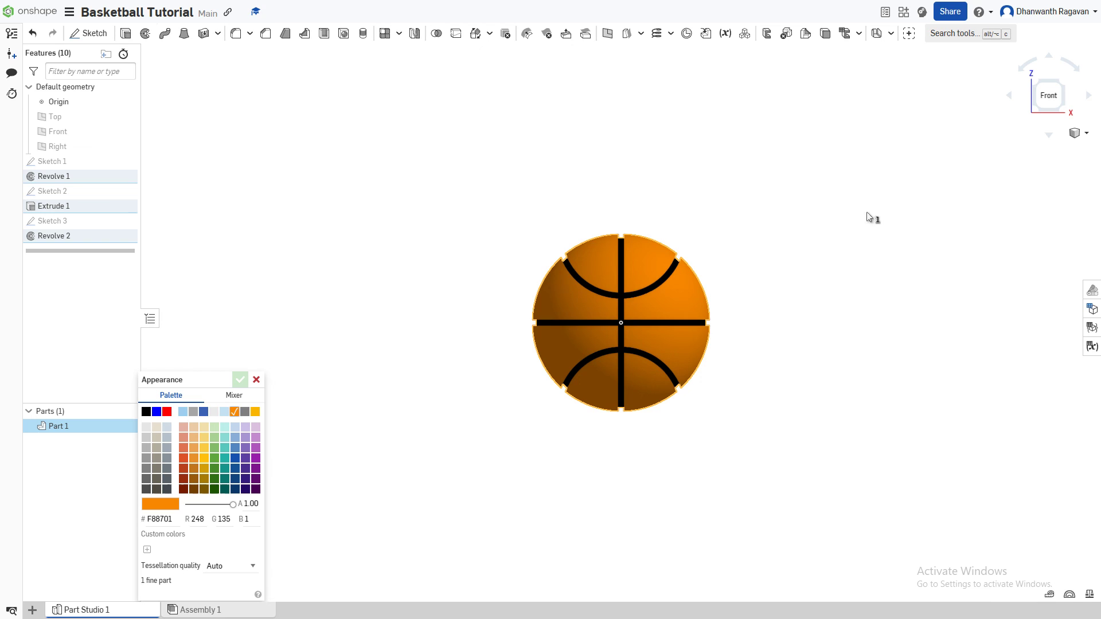
- Inspect the coloured ball from the Back view and at an angle
{"action": "right_click_drag", "start_coordinate": [762, 337], "coordinate": [931, 147]}
{"action": "left_click", "coordinate": [1052, 85]}
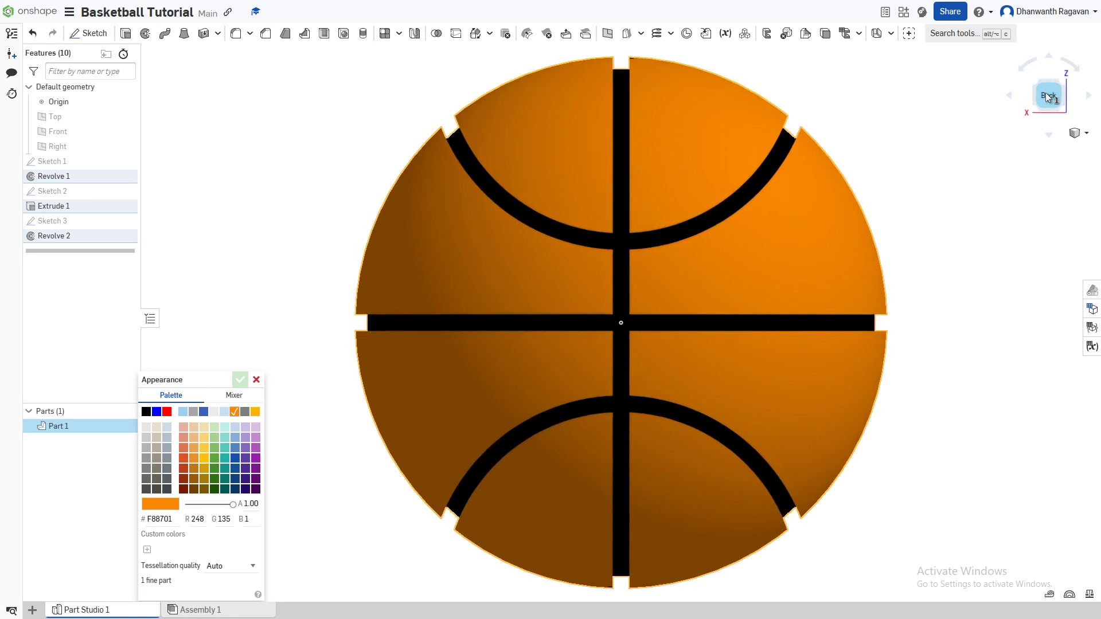
{"action": "scroll", "coordinate": [1040, 100], "scroll_direction": "down", "scroll_amount": 3}
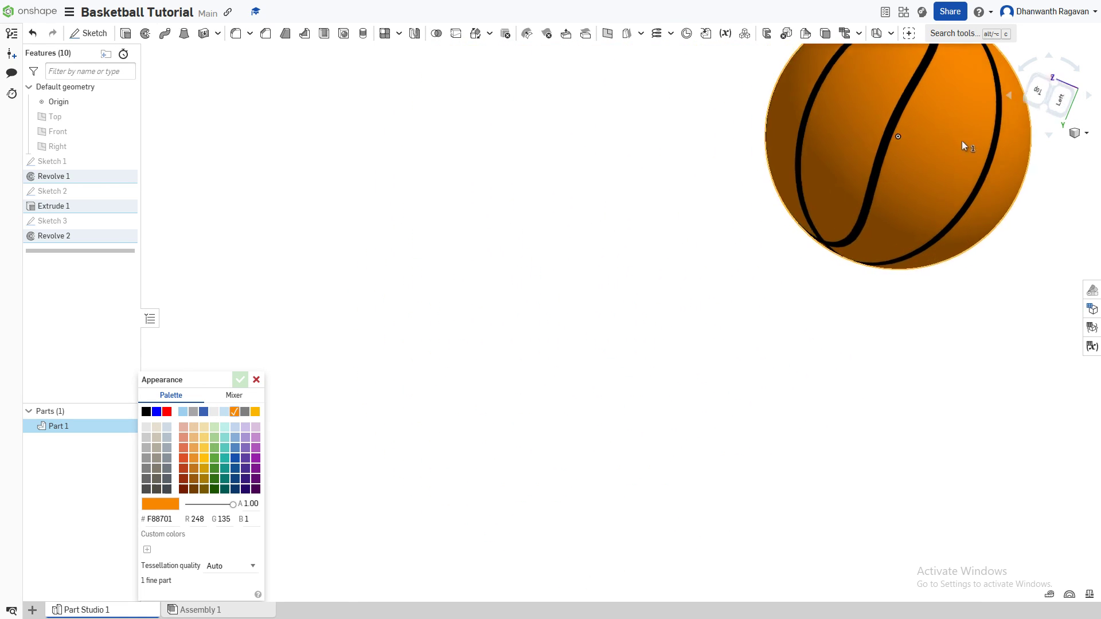